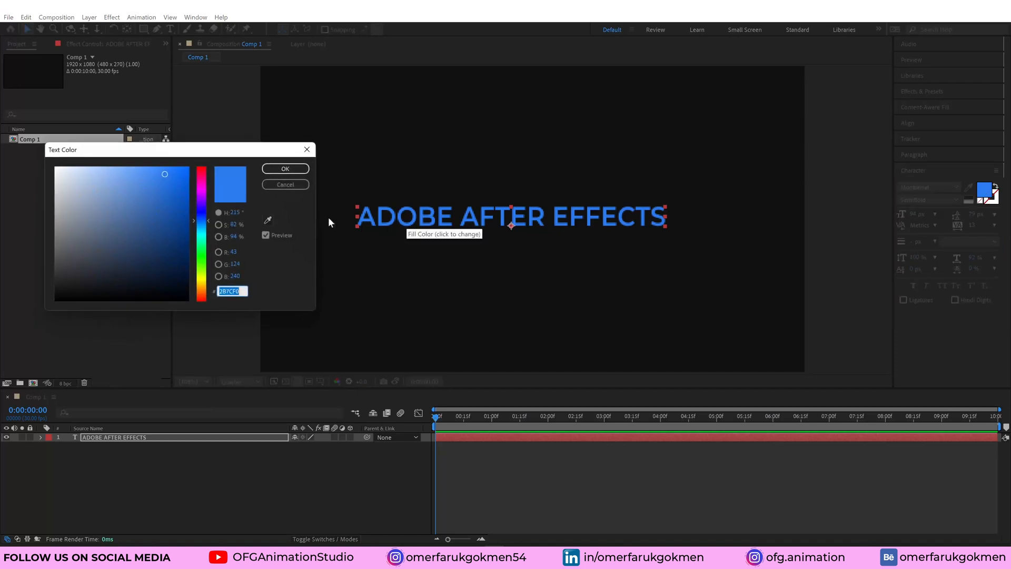
Change the title text's fill color to pale blue E4EEFB and scale the text layer to 133%
{"action": "left_click", "coordinate": [66, 168]}
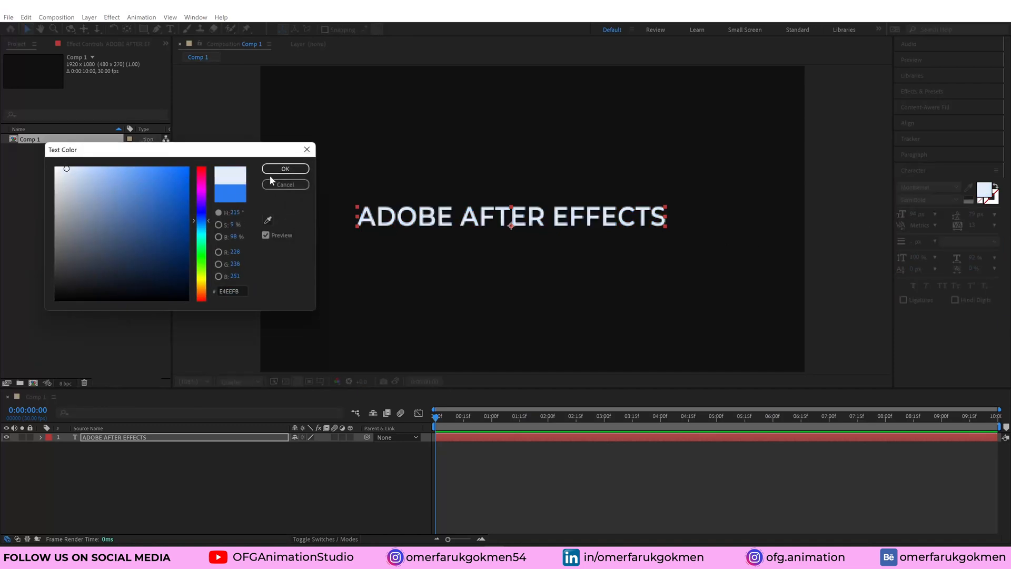
{"action": "left_click", "coordinate": [285, 169]}
{"action": "left_click", "coordinate": [111, 438]}
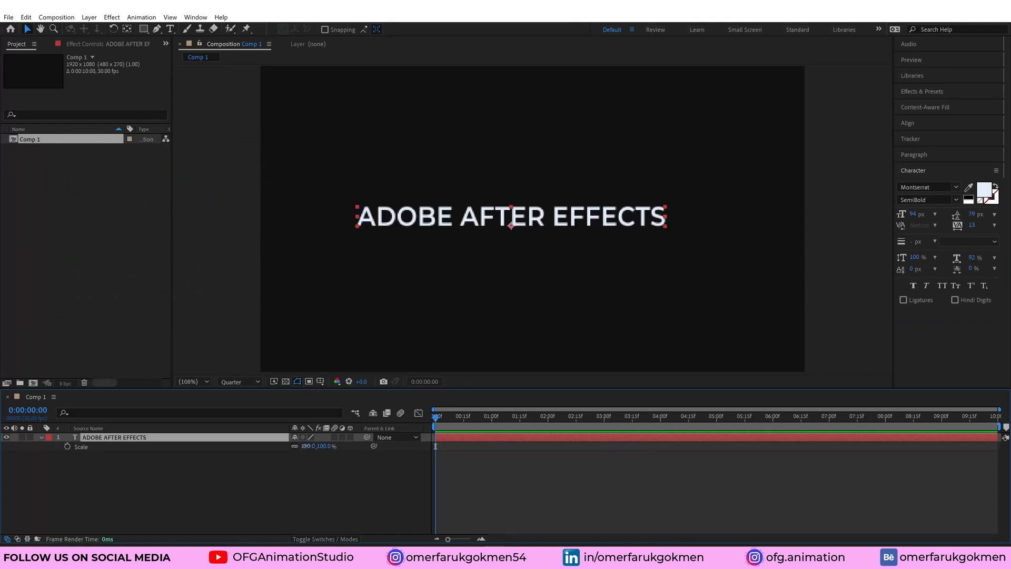
{"action": "left_click_drag", "start_coordinate": [305, 446], "coordinate": [320, 443]}
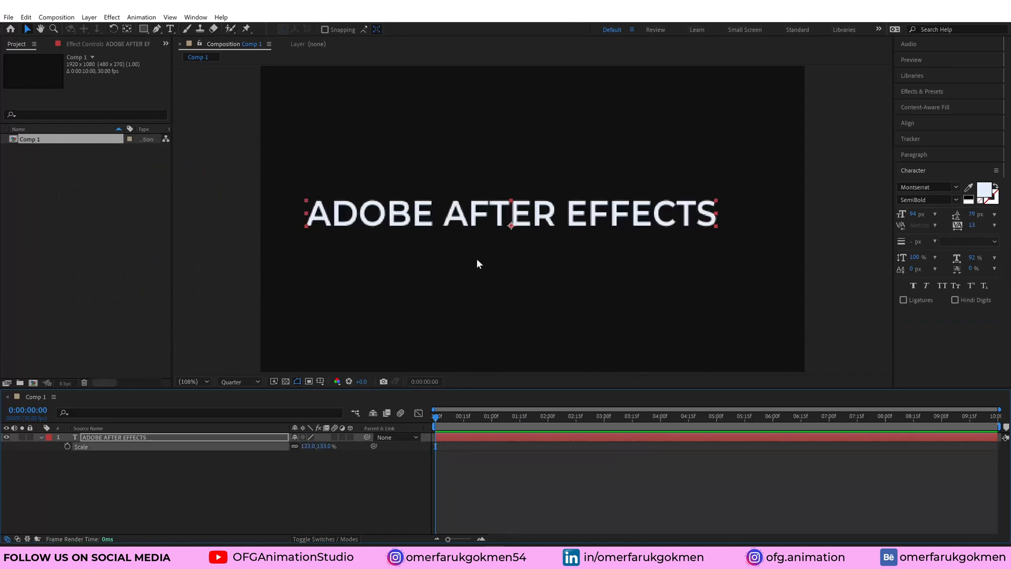
Center the title text horizontally and vertically in the composition
{"action": "left_click_drag", "start_coordinate": [542, 214], "coordinate": [552, 217]}
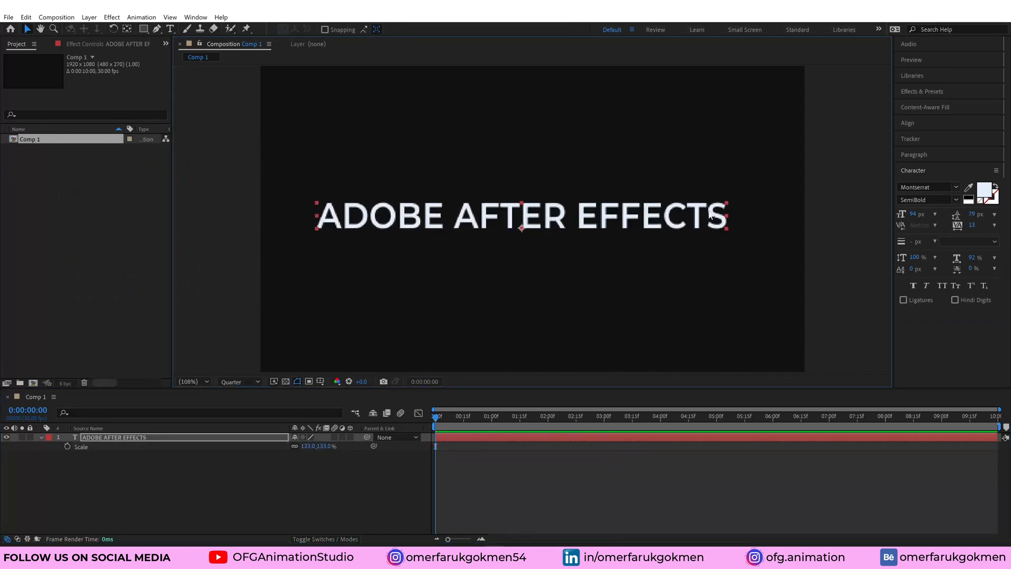
{"action": "left_click", "coordinate": [907, 123]}
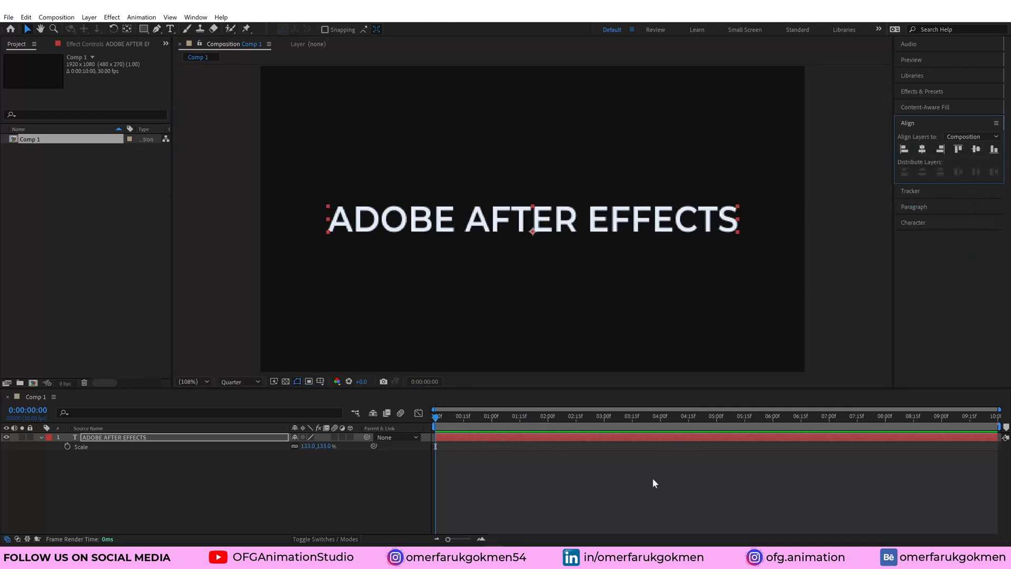
{"action": "left_click", "coordinate": [90, 456]}
Add a Bevel and Emboss layer style to the ADOBE AFTER EFFECTS text layer
{"action": "left_click", "coordinate": [60, 435]}
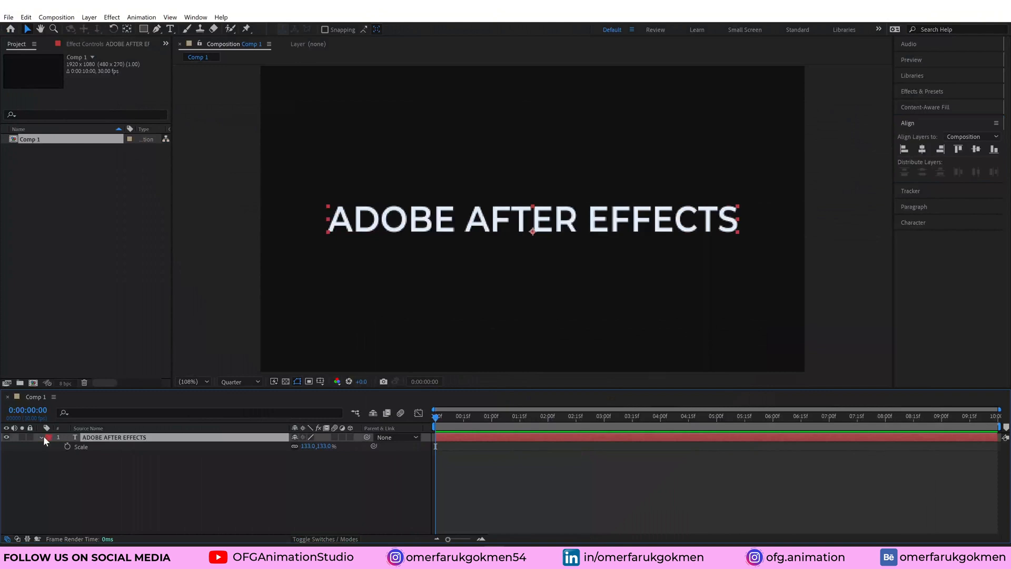
{"action": "left_click", "coordinate": [41, 438]}
{"action": "left_click", "coordinate": [40, 437]}
{"action": "left_click", "coordinate": [41, 437]}
{"action": "right_click", "coordinate": [125, 441]}
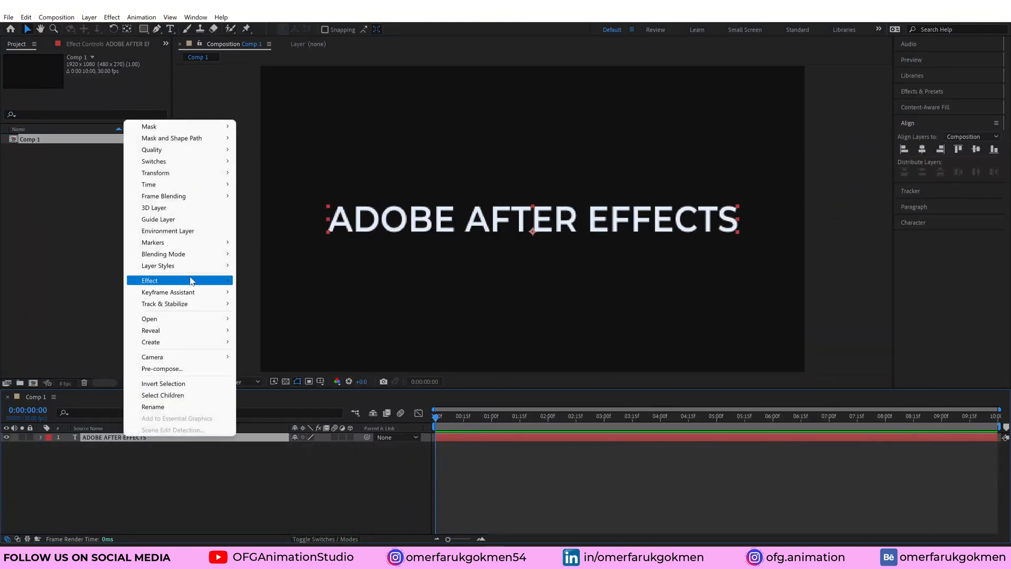
{"action": "mouse_move", "coordinate": [207, 266]}
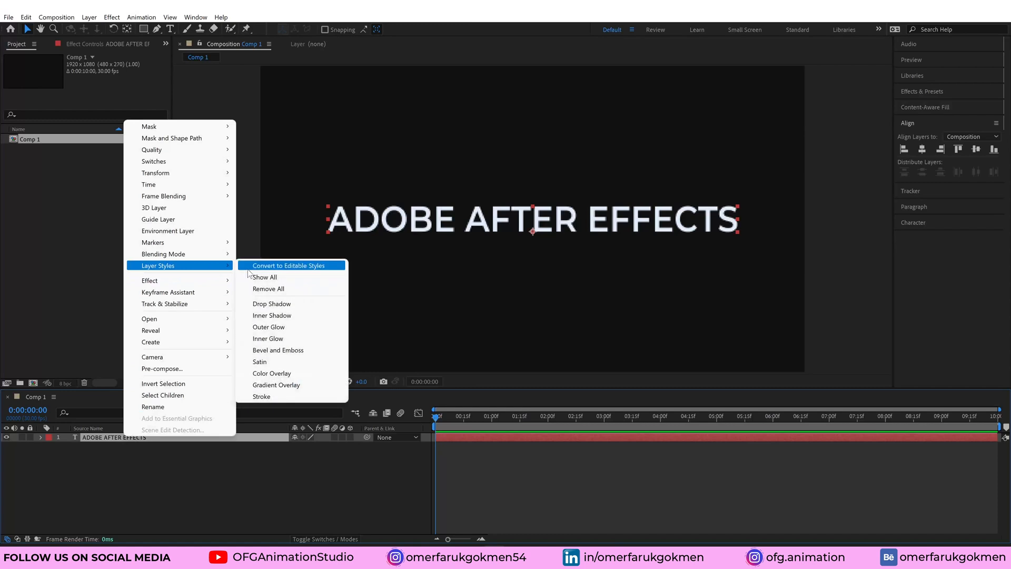
{"action": "left_click", "coordinate": [279, 351]}
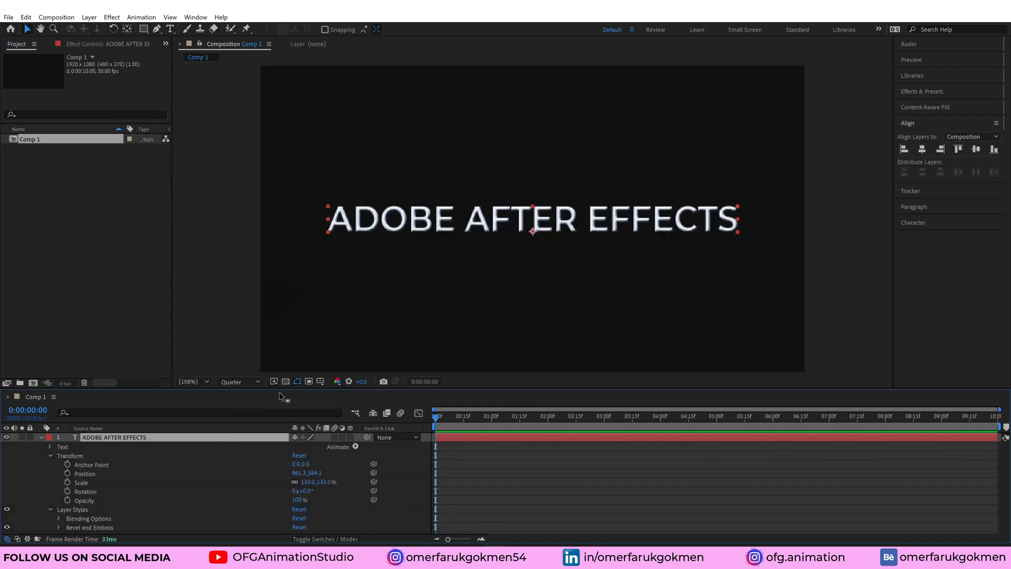
Set the composition preview resolution to Full for a sharper view of the title text
{"action": "left_click", "coordinate": [244, 382]}
{"action": "left_click", "coordinate": [235, 407]}
{"action": "scroll", "coordinate": [445, 266], "scroll_direction": "up", "scroll_amount": 1}
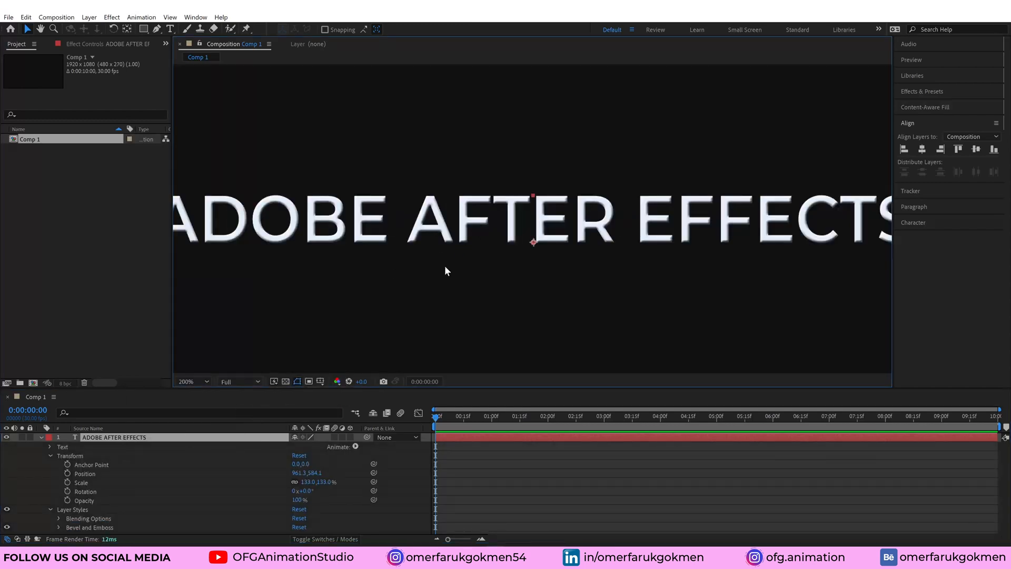
{"action": "left_click_drag", "start_coordinate": [622, 228], "coordinate": [691, 218]}
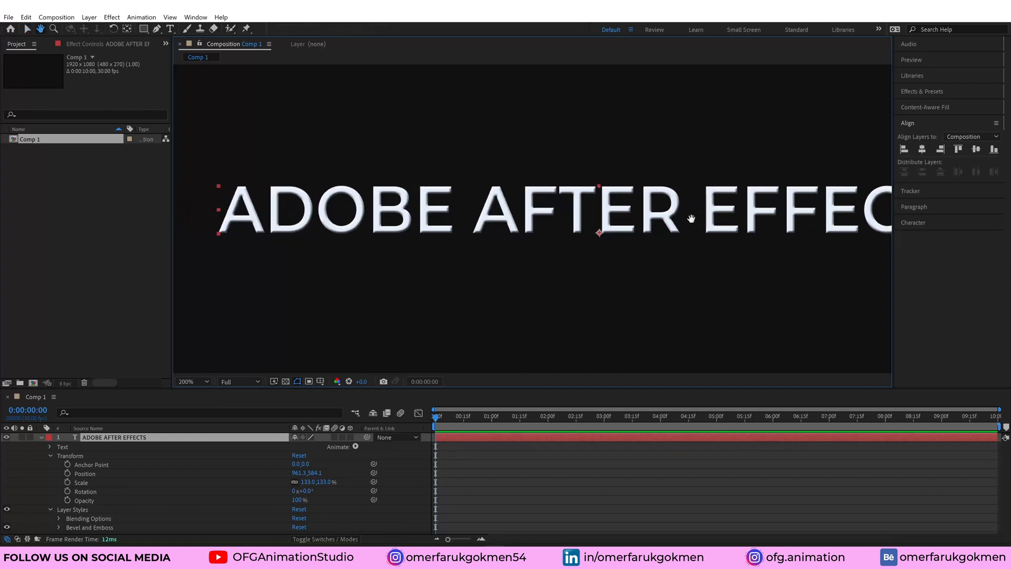
Compare the Outer Bevel and Inner Bevel styles in the text's Bevel and Emboss settings, and set the style to Emboss
{"action": "left_click", "coordinate": [59, 528]}
{"action": "scroll", "coordinate": [69, 522], "scroll_direction": "down", "scroll_amount": 3}
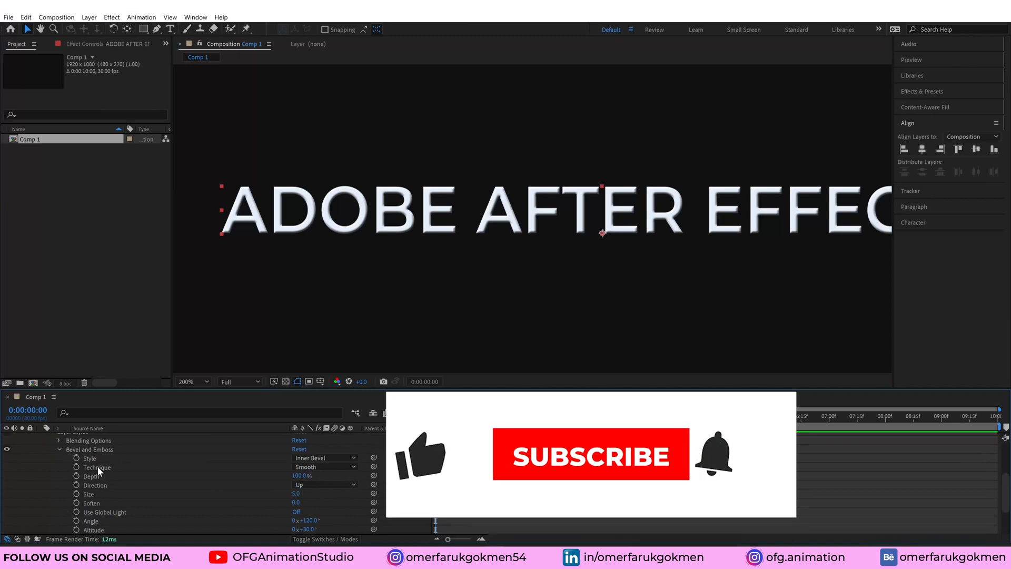
{"action": "left_click", "coordinate": [308, 458]}
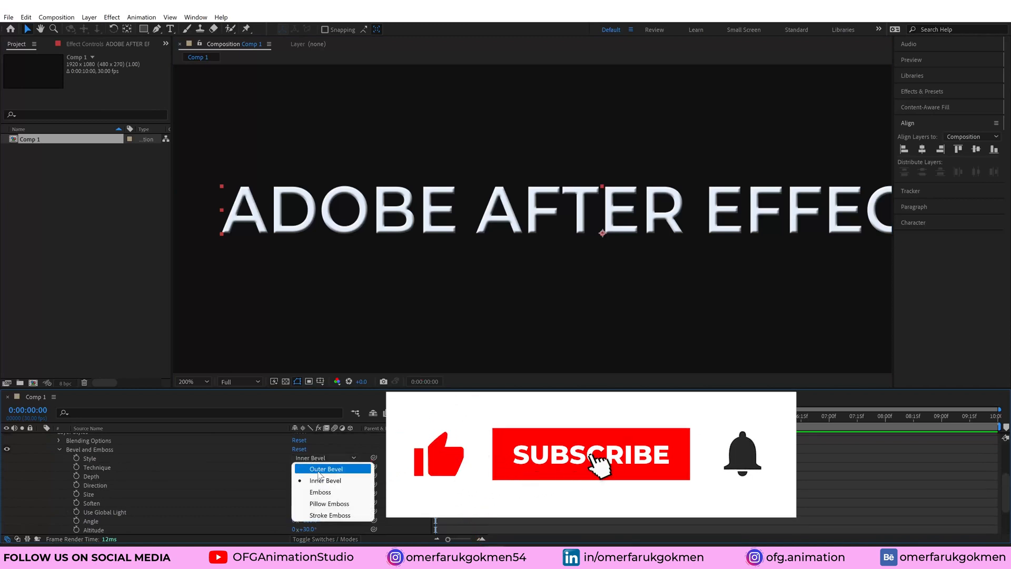
{"action": "left_click", "coordinate": [316, 465]}
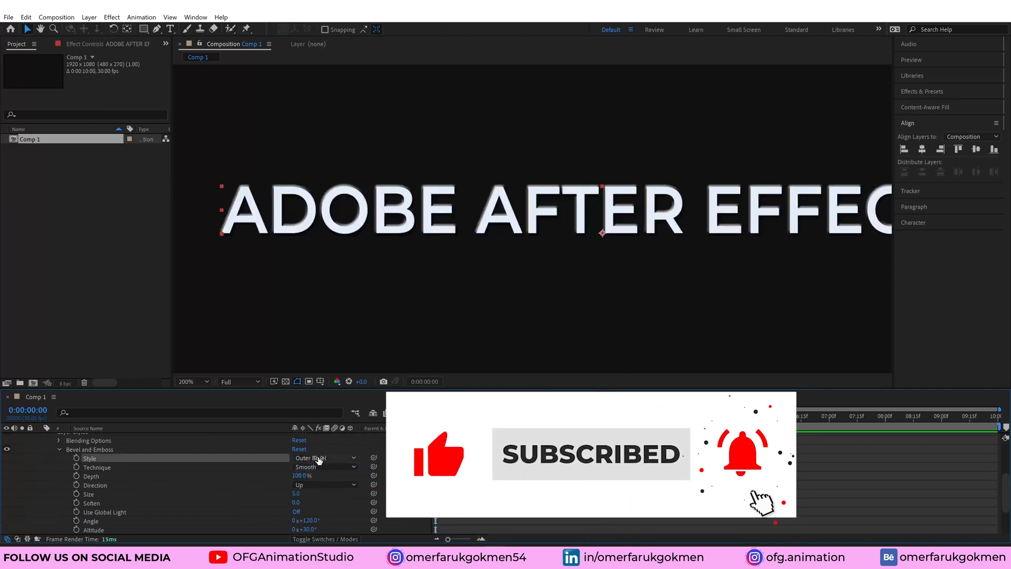
{"action": "left_click", "coordinate": [319, 459]}
{"action": "left_click", "coordinate": [325, 480]}
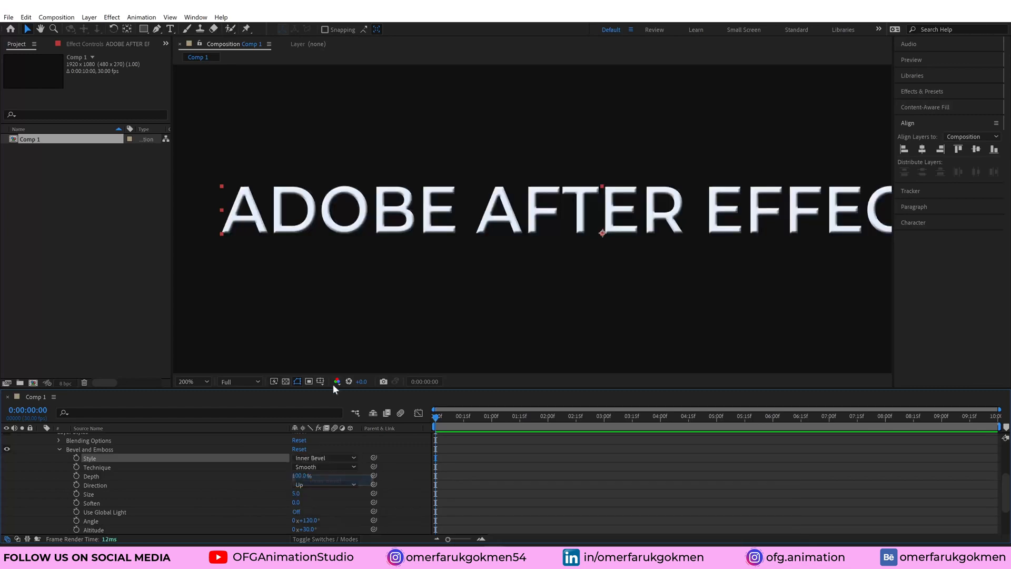
{"action": "left_click", "coordinate": [324, 467]}
{"action": "left_click", "coordinate": [324, 458]}
{"action": "left_click", "coordinate": [317, 493]}
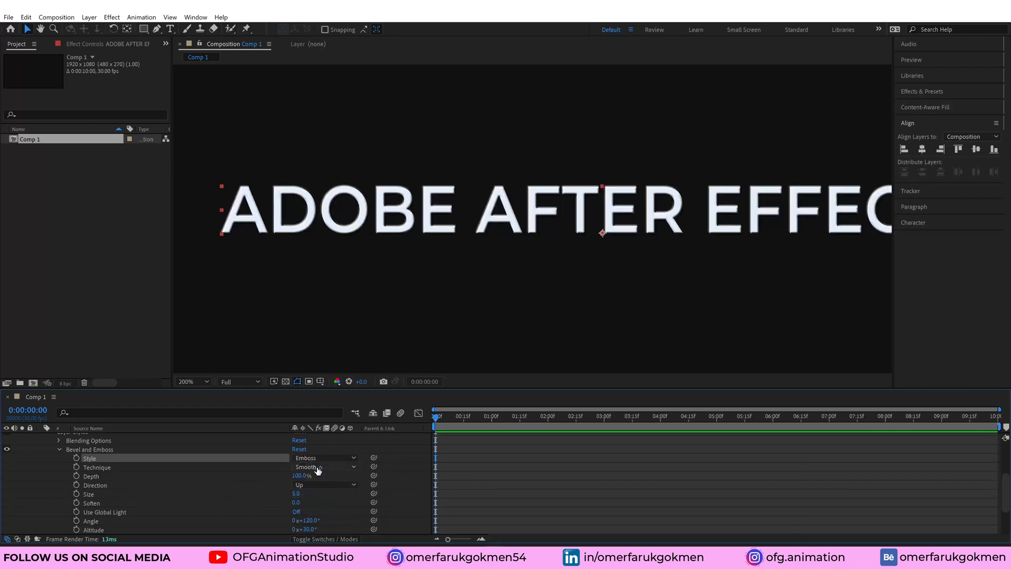
Keep the Emboss style and set the Bevel and Emboss Size to 7 and Soften to 7
{"action": "left_click", "coordinate": [319, 459]}
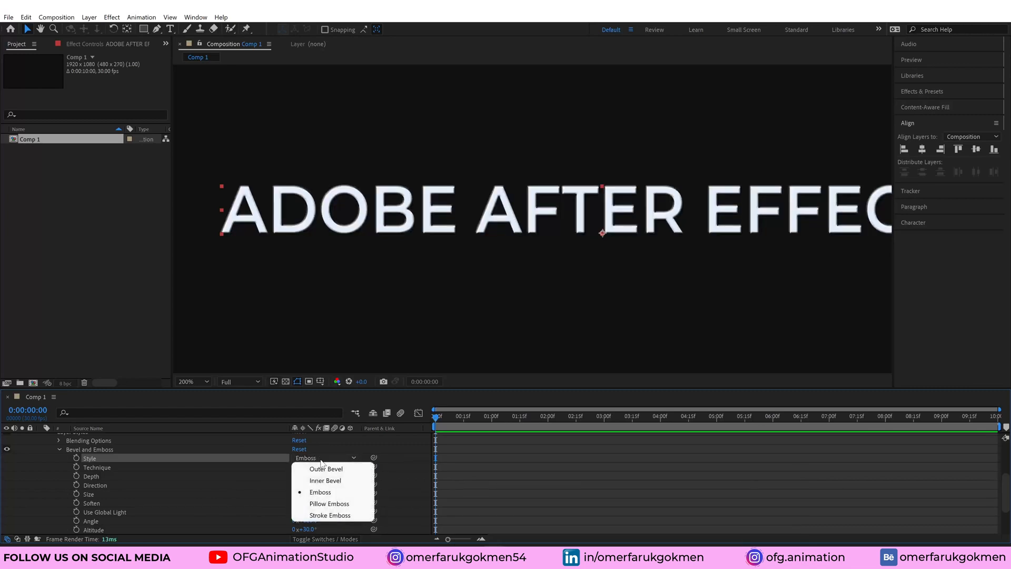
{"action": "left_click", "coordinate": [316, 492]}
{"action": "left_click_drag", "start_coordinate": [298, 494], "coordinate": [314, 504]}
Change the Bevel and Emboss highlight color to bright light blue and show the transparency grid behind the text
{"action": "scroll", "coordinate": [314, 504], "scroll_direction": "down", "scroll_amount": 3}
{"action": "left_click", "coordinate": [298, 493]}
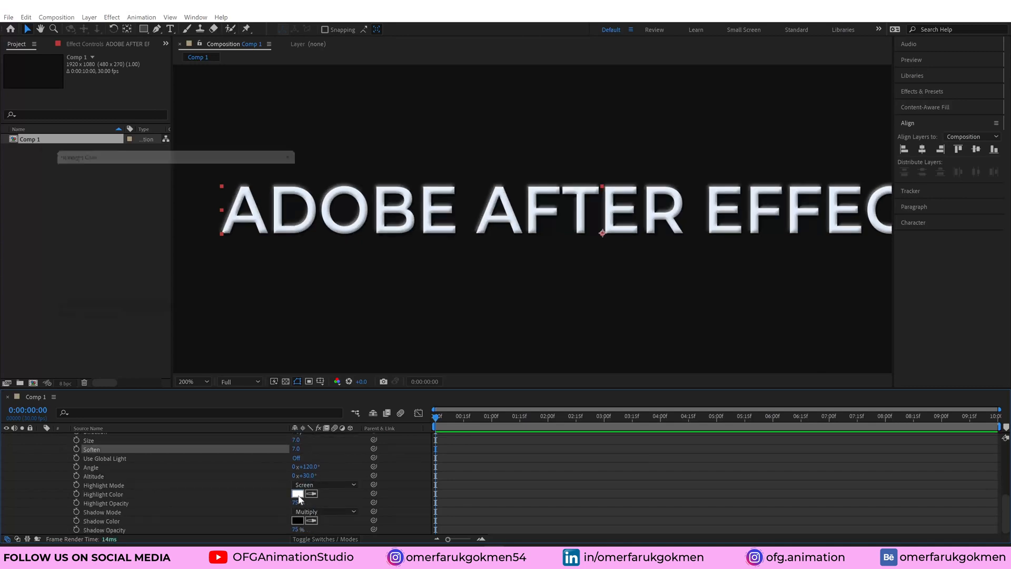
{"action": "left_click", "coordinate": [147, 199]}
{"action": "left_click_drag", "start_coordinate": [115, 186], "coordinate": [100, 174]}
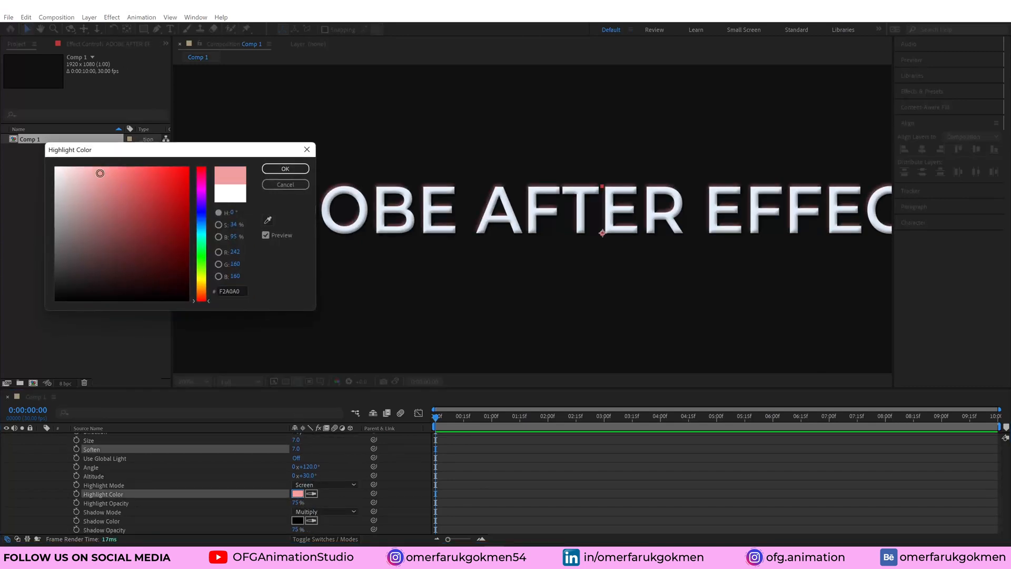
{"action": "left_click_drag", "start_coordinate": [202, 240], "coordinate": [202, 224]}
{"action": "left_click", "coordinate": [154, 180]}
{"action": "left_click", "coordinate": [285, 168]}
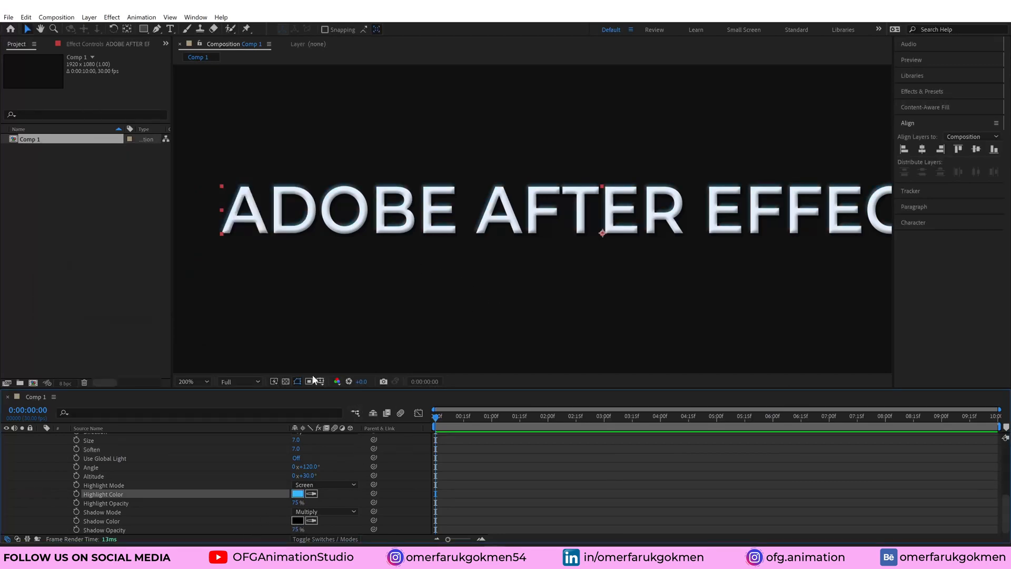
{"action": "left_click", "coordinate": [286, 381]}
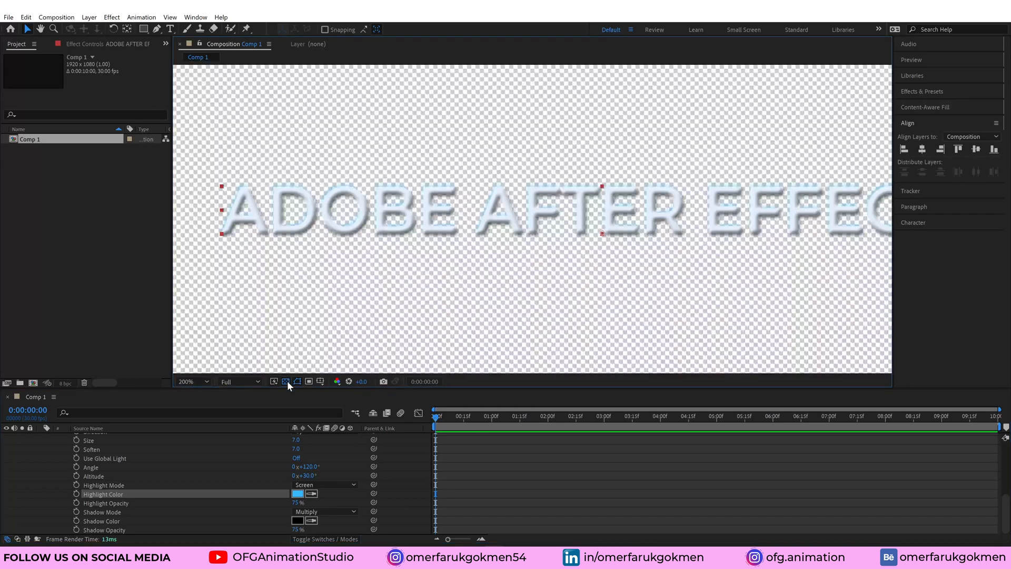
{"action": "left_click", "coordinate": [299, 521]}
{"action": "left_click", "coordinate": [93, 178]}
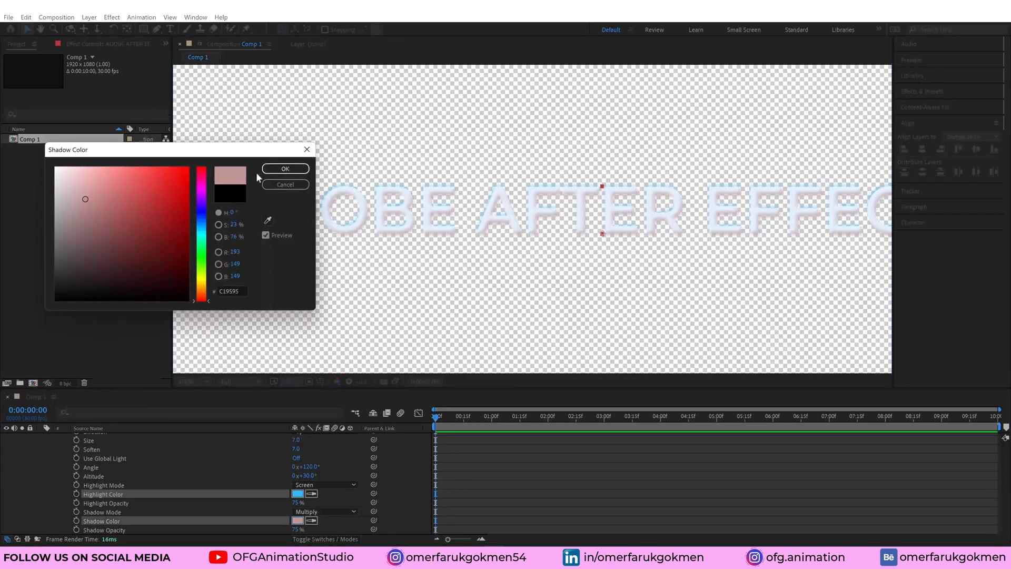
{"action": "left_click", "coordinate": [280, 181]}
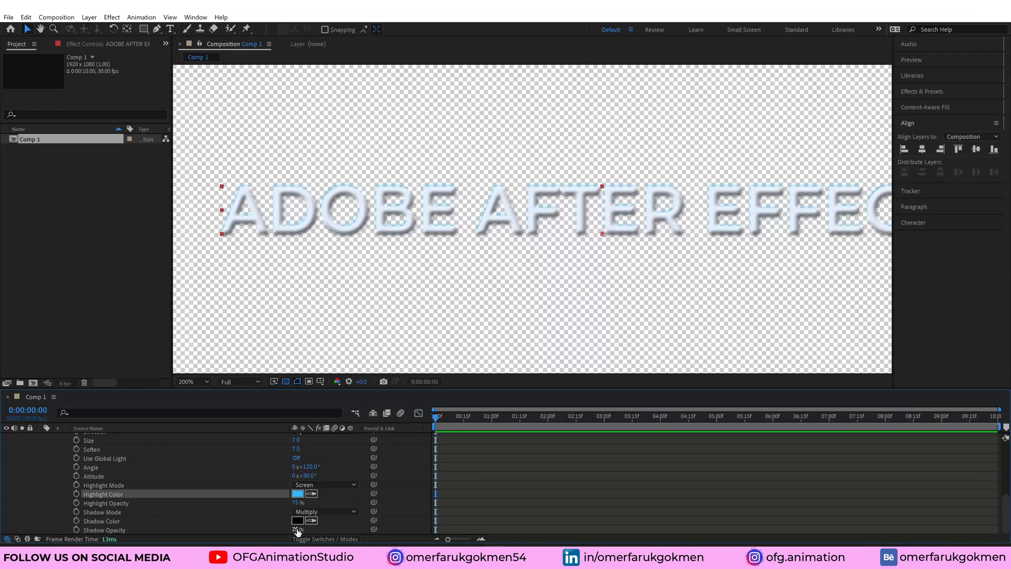
Reduce the Bevel and Emboss shadow opacity to 52%
{"action": "left_click_drag", "start_coordinate": [298, 531], "coordinate": [286, 535]}
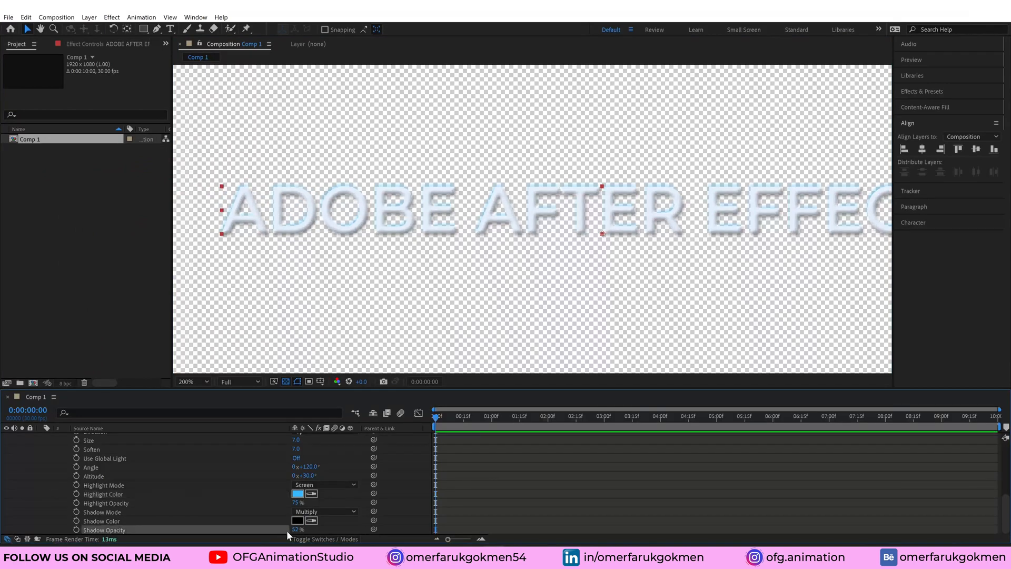
Add a Drop Shadow layer style to the ADOBE AFTER EFFECTS text layer
{"action": "scroll", "coordinate": [93, 445], "scroll_direction": "up", "scroll_amount": 5}
{"action": "left_click", "coordinate": [97, 439]}
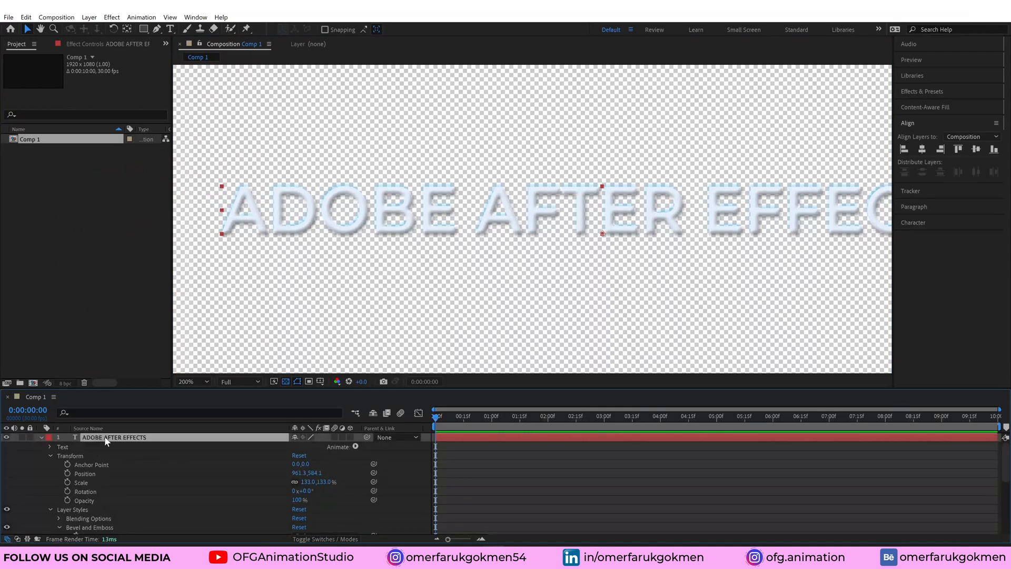
{"action": "right_click", "coordinate": [106, 437]}
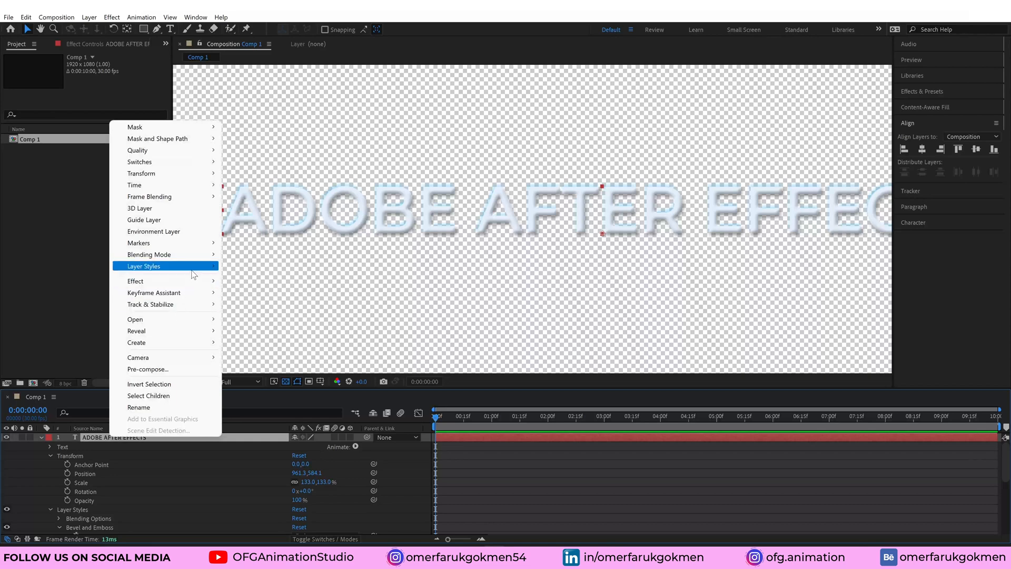
{"action": "mouse_move", "coordinate": [194, 268]}
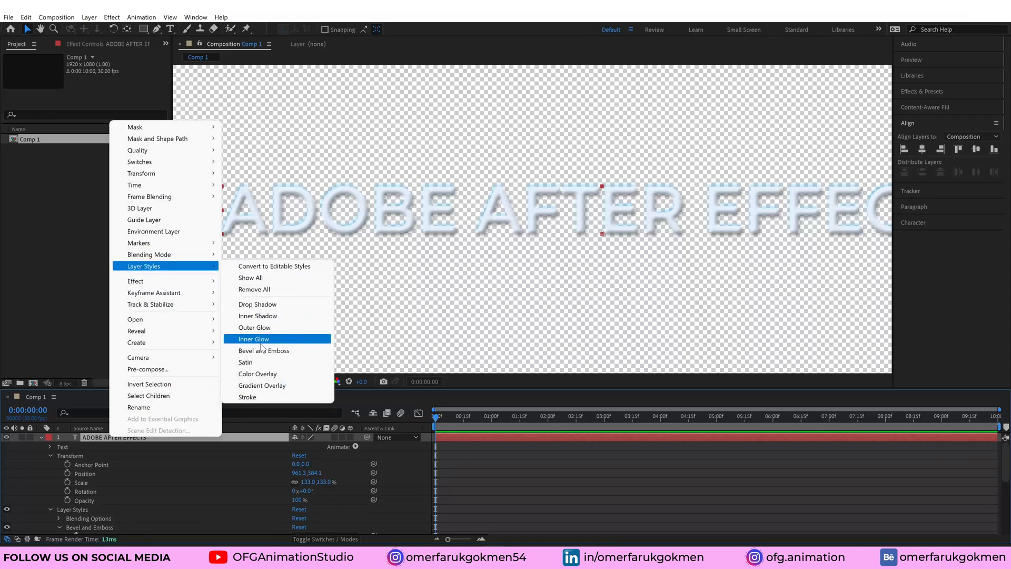
{"action": "left_click", "coordinate": [266, 305]}
Set the text's drop shadow to an angle of 122°, a distance of 6 and 2% noise
{"action": "scroll", "coordinate": [116, 451], "scroll_direction": "down", "scroll_amount": 6}
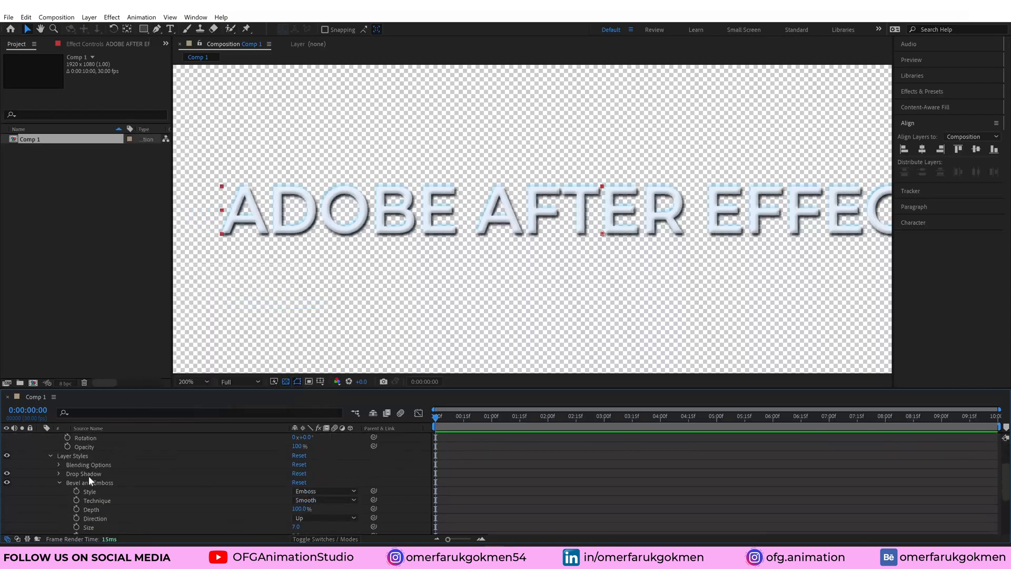
{"action": "scroll", "coordinate": [88, 476], "scroll_direction": "up", "scroll_amount": 4}
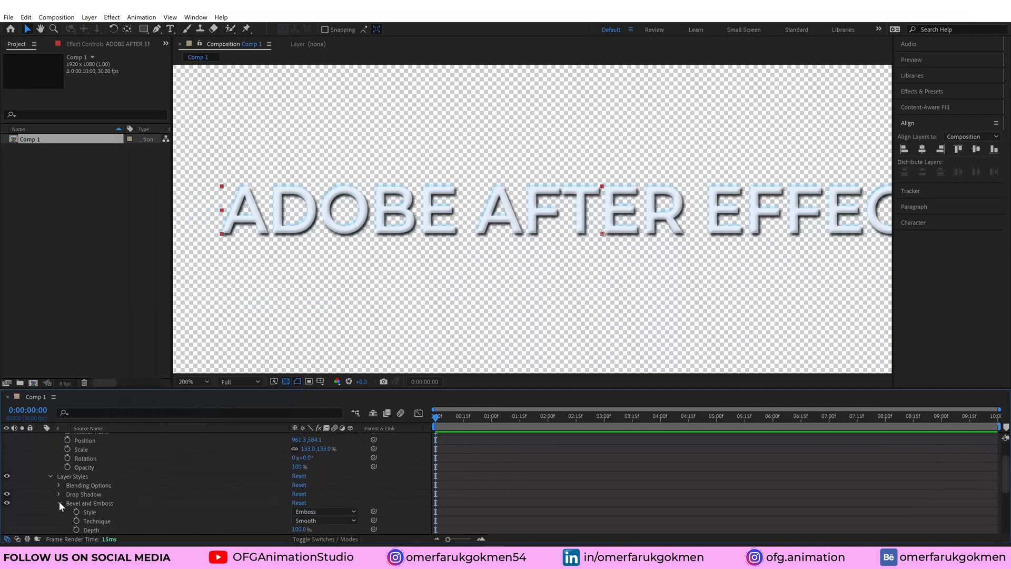
{"action": "left_click", "coordinate": [68, 475]}
{"action": "left_click", "coordinate": [59, 494]}
{"action": "scroll", "coordinate": [84, 494], "scroll_direction": "down", "scroll_amount": 2}
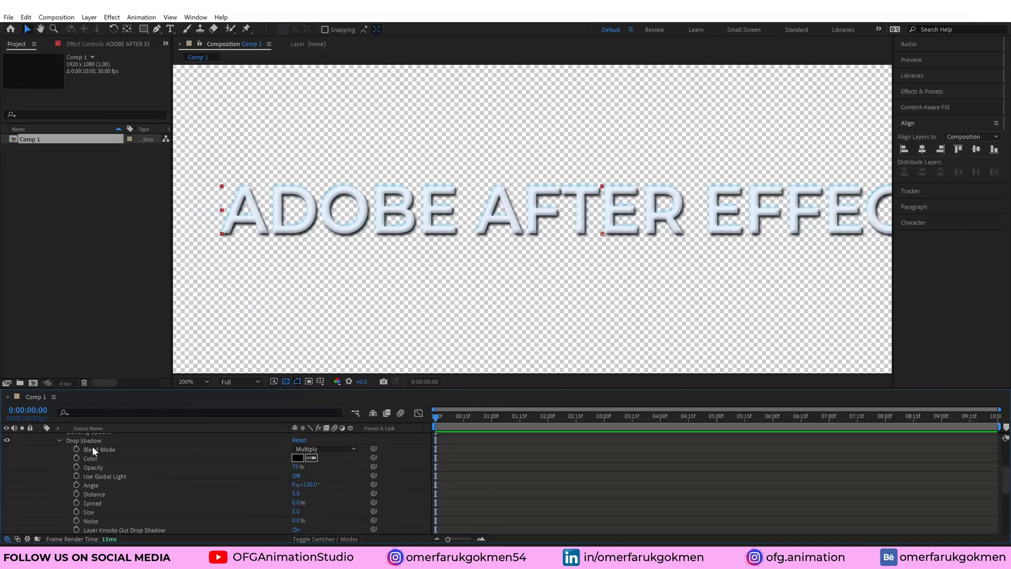
{"action": "left_click_drag", "start_coordinate": [311, 485], "coordinate": [296, 511]}
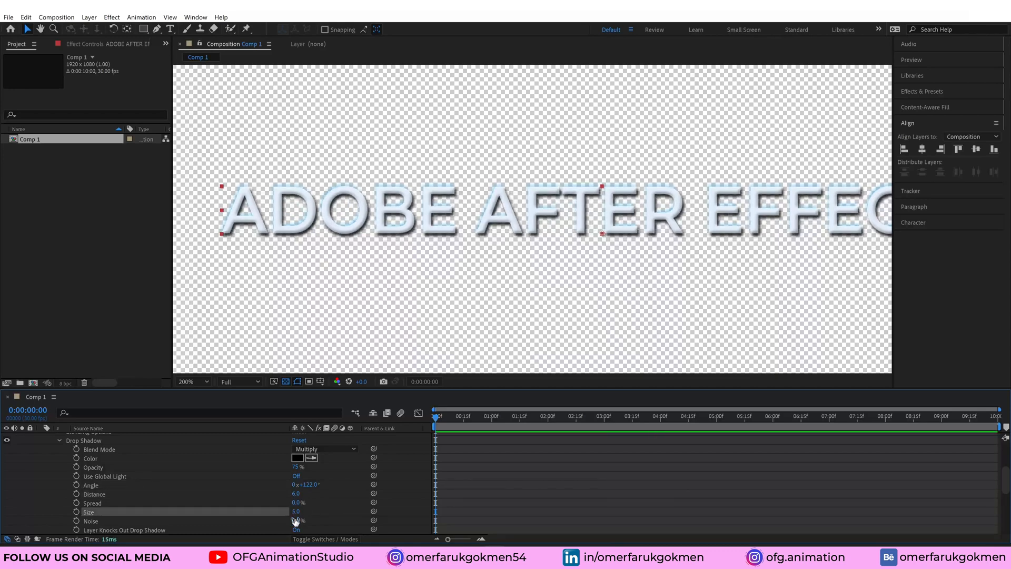
{"action": "left_click_drag", "start_coordinate": [295, 521], "coordinate": [312, 520]}
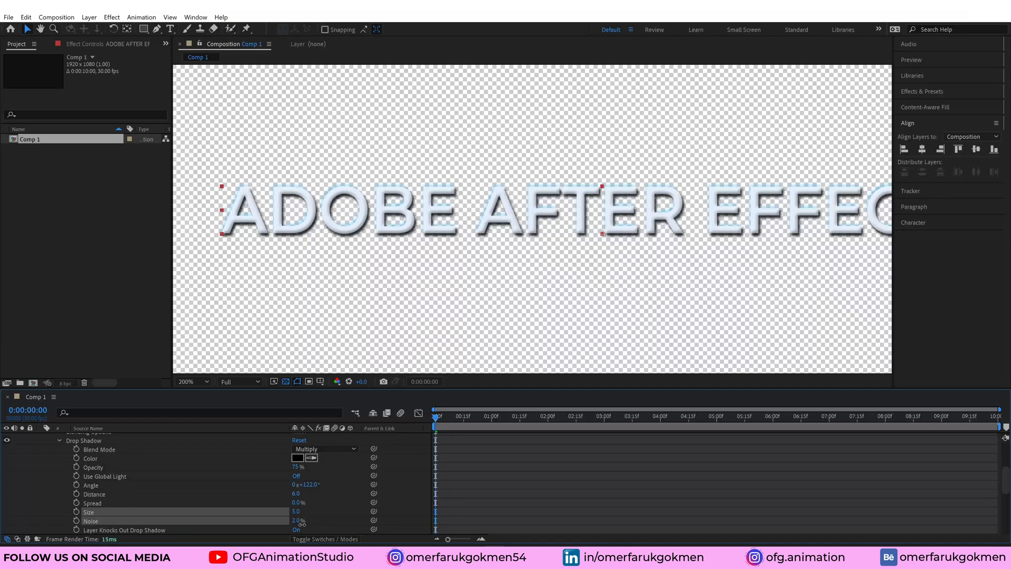
Increase the Soften value of the text's Bevel and Emboss style to 15.1
{"action": "scroll", "coordinate": [266, 513], "scroll_direction": "down", "scroll_amount": 2}
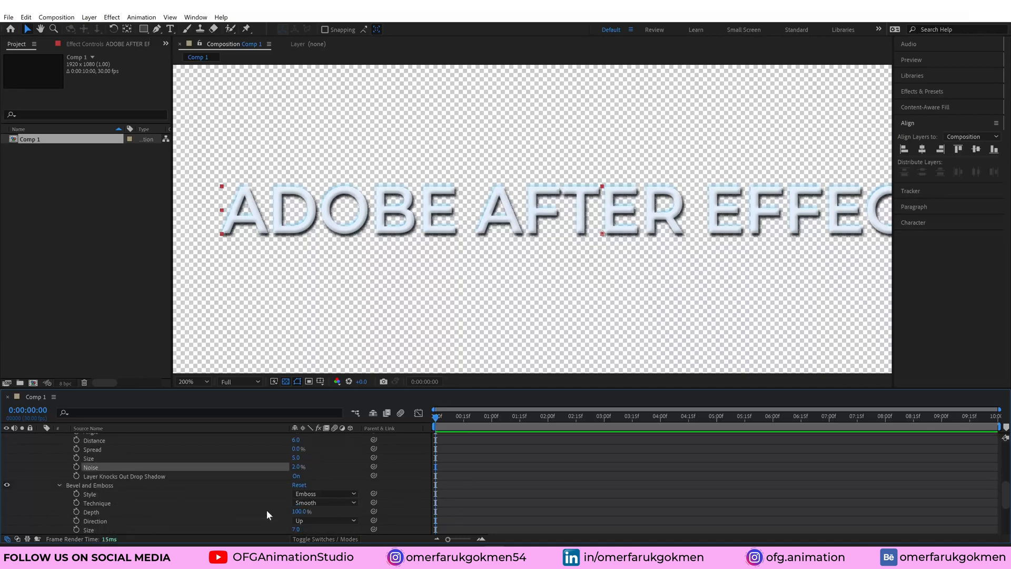
{"action": "scroll", "coordinate": [267, 513], "scroll_direction": "up", "scroll_amount": 2}
{"action": "scroll", "coordinate": [266, 513], "scroll_direction": "down", "scroll_amount": 3}
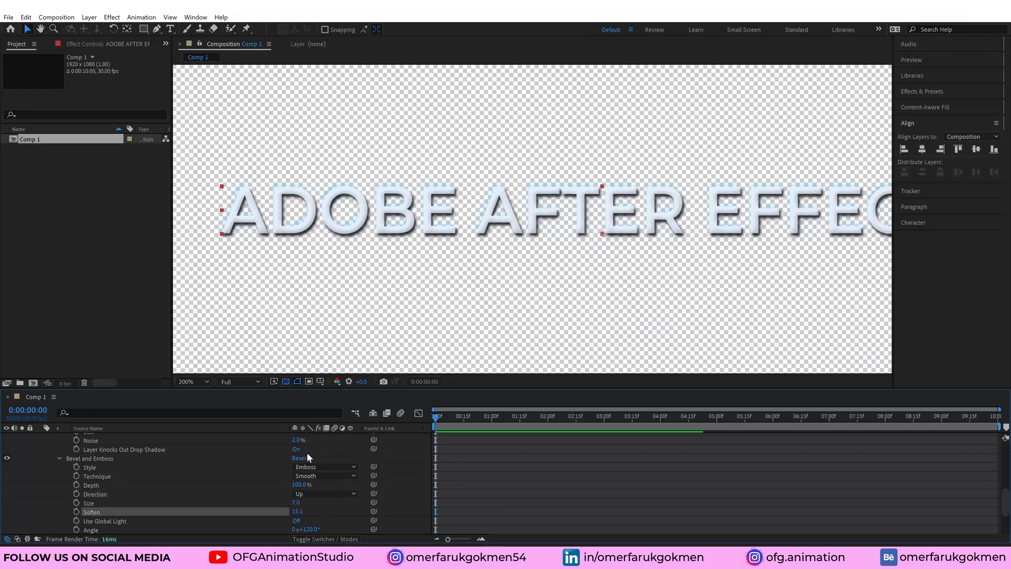
Toggle the transparency grid off and back on to check the styled text against the dark background
{"action": "left_click", "coordinate": [286, 382]}
{"action": "left_click", "coordinate": [286, 381]}
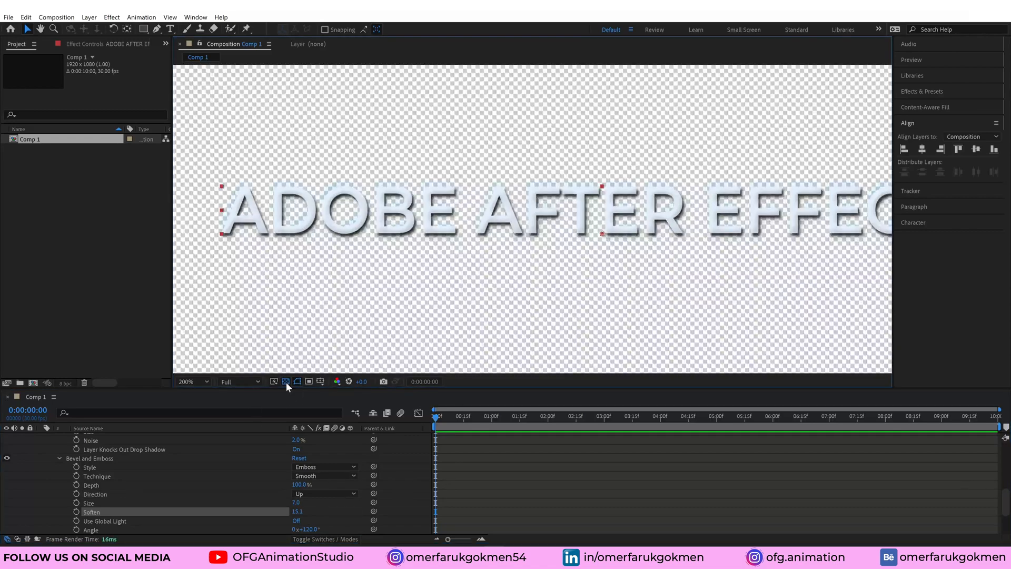
Create a full-composition solid named bg and place it below the ADOBE AFTER EFFECTS text layer
{"action": "left_click", "coordinate": [124, 412]}
{"action": "left_click", "coordinate": [144, 447]}
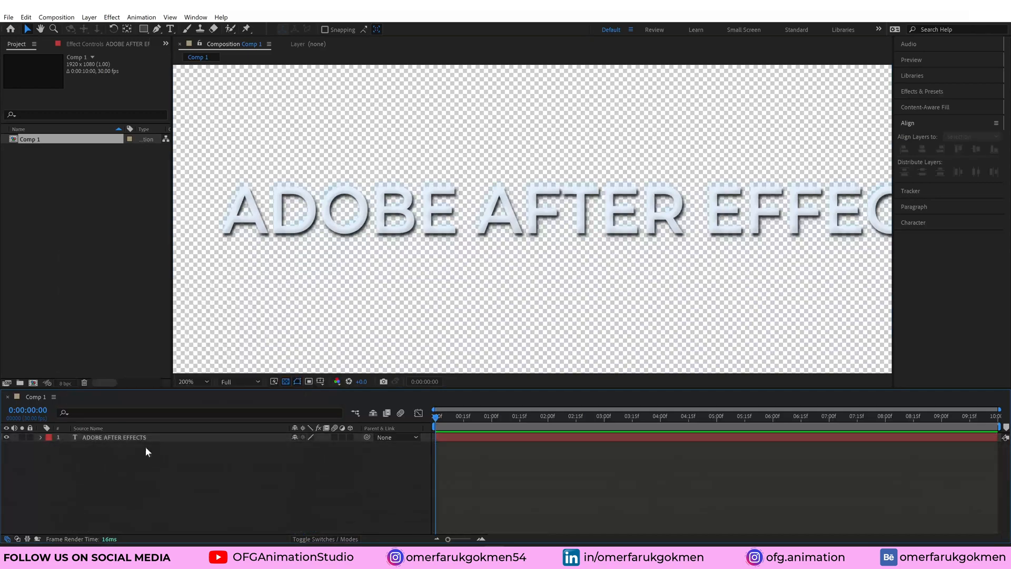
{"action": "scroll", "coordinate": [301, 252], "scroll_direction": "down", "scroll_amount": 2}
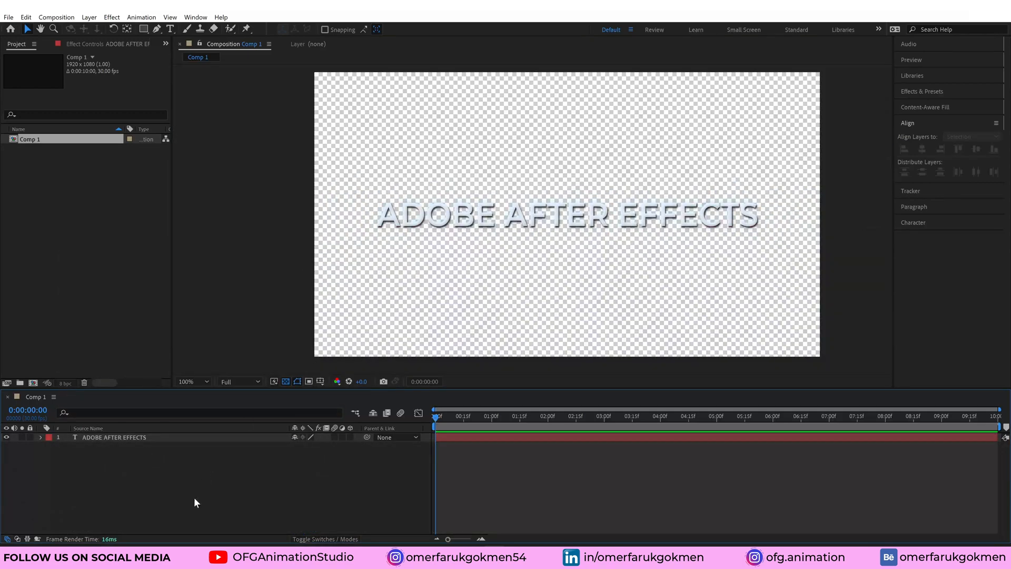
{"action": "key", "text": "ctrl+y"}
{"action": "left_click_drag", "start_coordinate": [333, 101], "coordinate": [314, 100]}
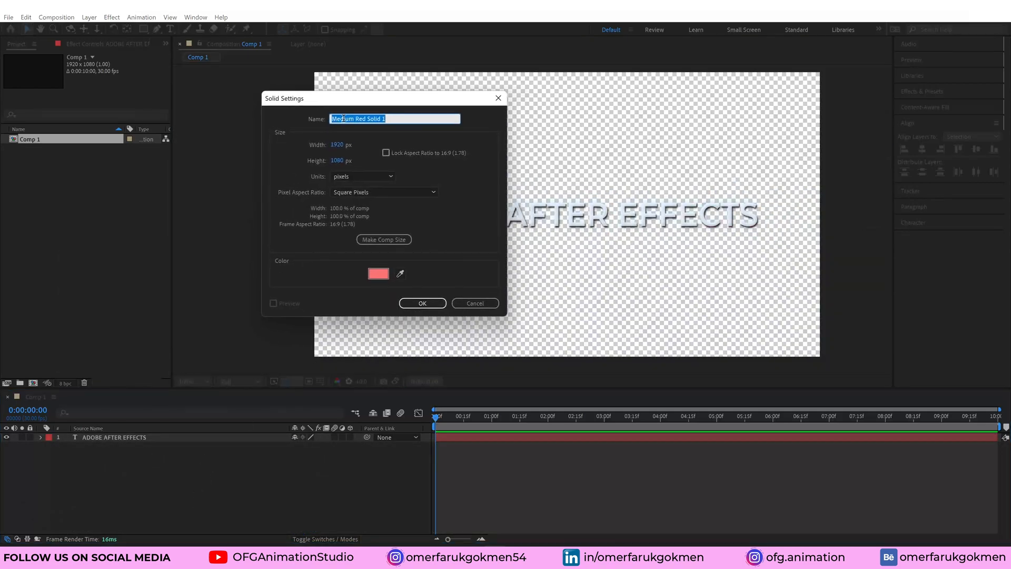
{"action": "type", "text": "bg"}
{"action": "key", "text": "Return"}
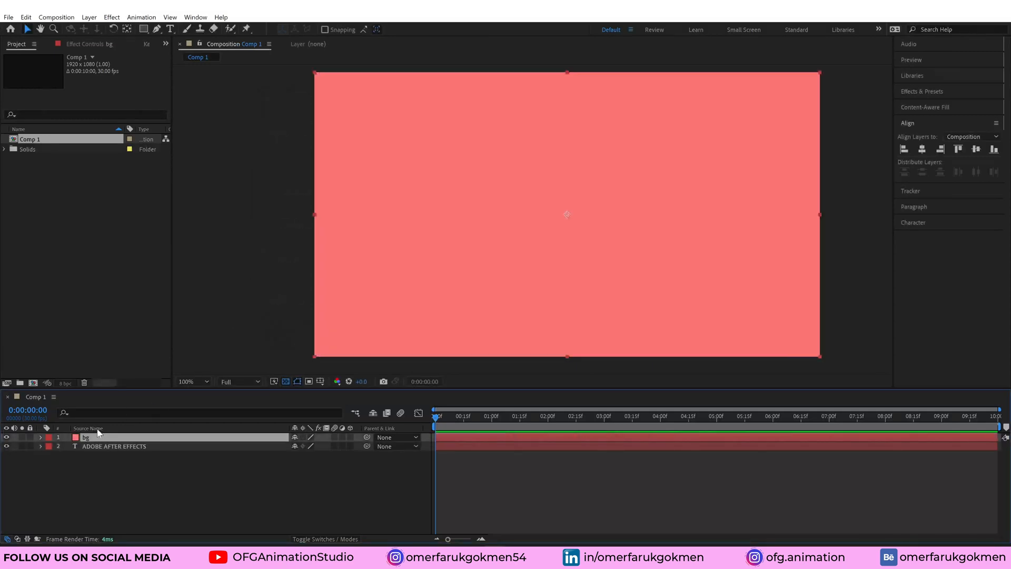
{"action": "mouse_move", "coordinate": [91, 442]}
{"action": "left_mouse_down"}
{"action": "mouse_move", "coordinate": [90, 454]}
{"action": "mouse_move", "coordinate": [100, 446]}
{"action": "left_mouse_up"}
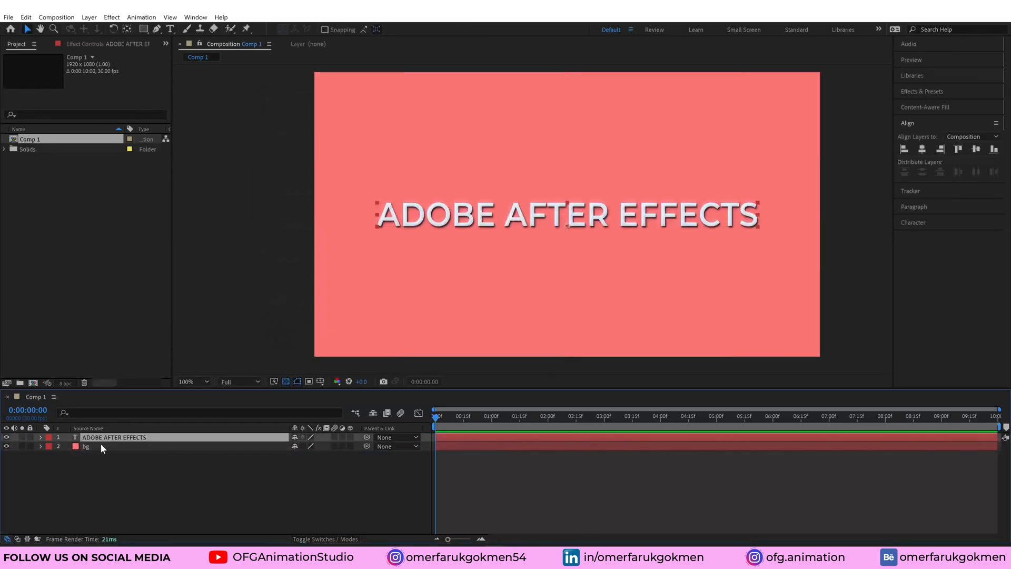
Apply a Fill effect to the bg layer and set its color to light blue 5FB8FC
{"action": "key", "text": "ctrl+5"}
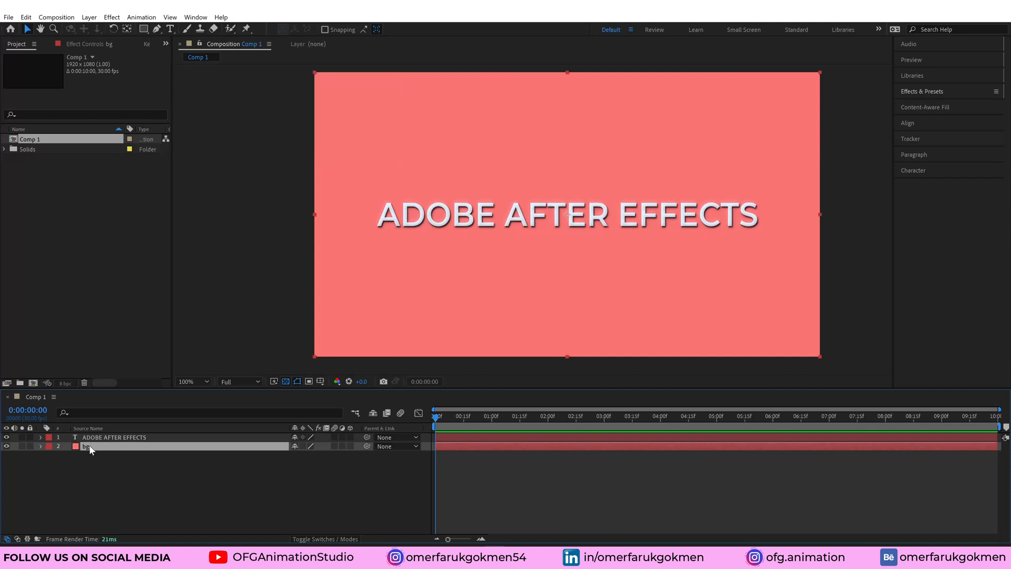
{"action": "key", "text": "ctrl+space"}
{"action": "type", "text": "fill"}
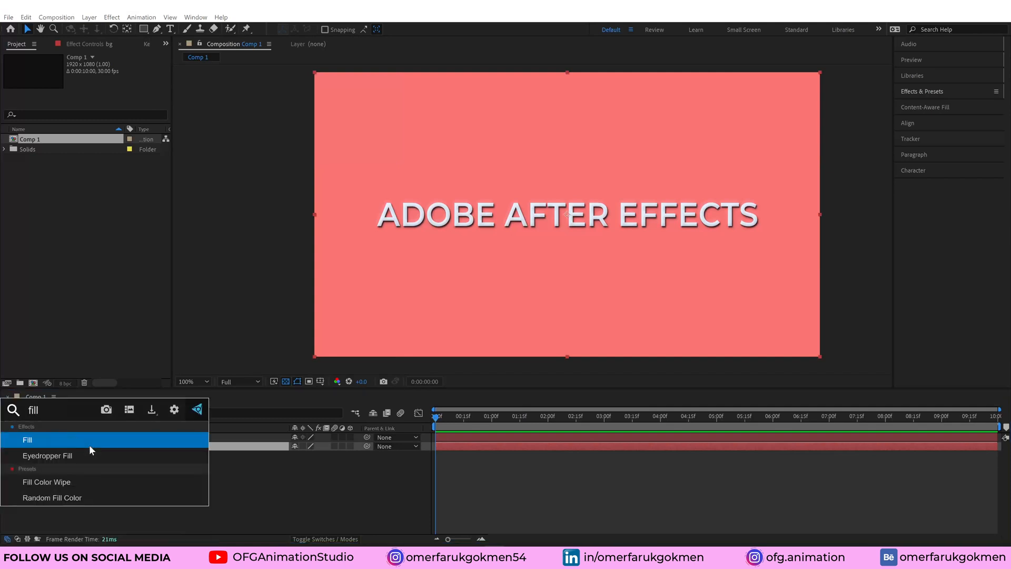
{"action": "key", "text": "Return"}
{"action": "left_click", "coordinate": [100, 93]}
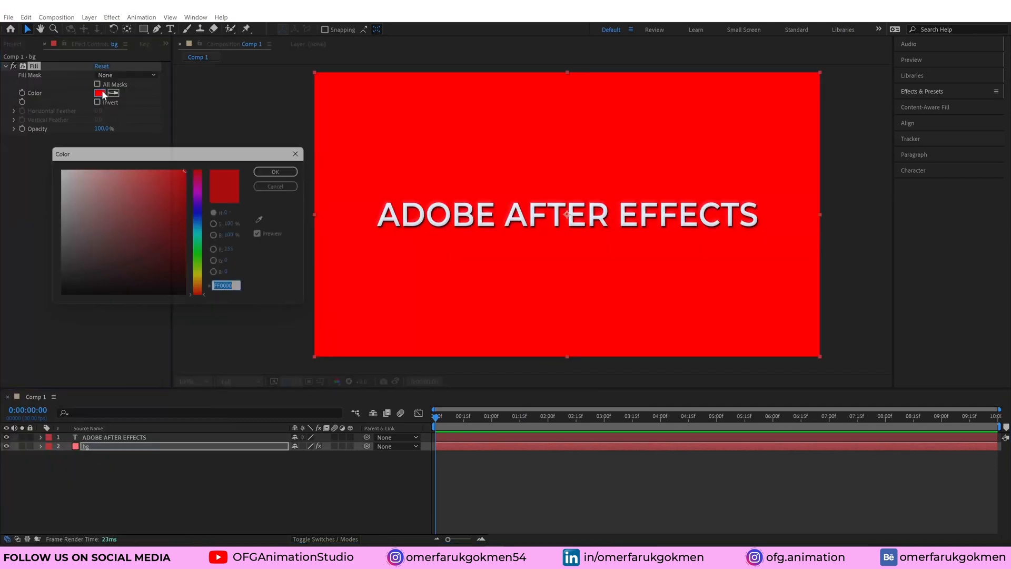
{"action": "left_click_drag", "start_coordinate": [199, 230], "coordinate": [138, 168]}
{"action": "left_click", "coordinate": [285, 168]}
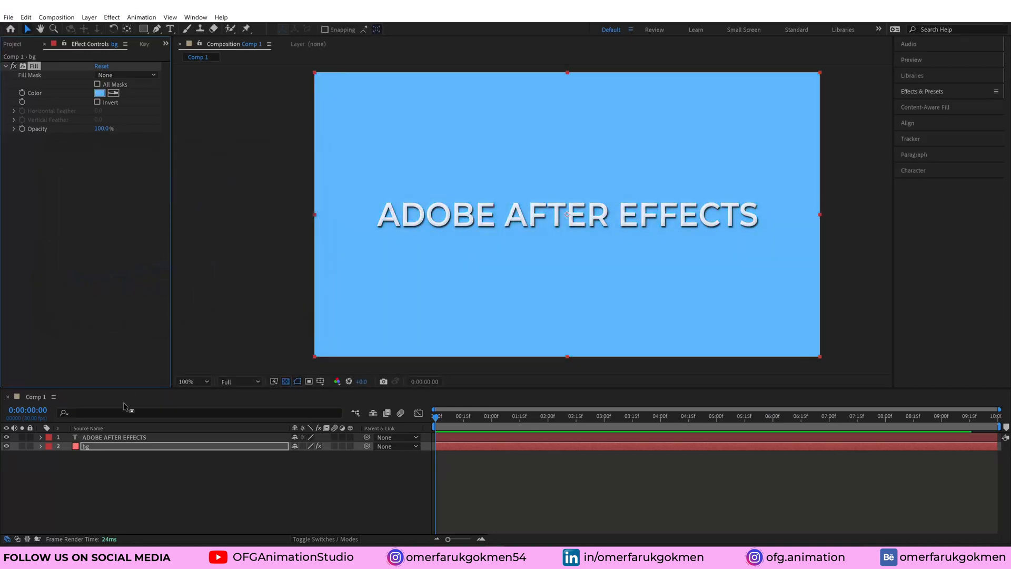
Add a Gradient Ramp effect to the bg layer
{"action": "left_click", "coordinate": [94, 447]}
{"action": "key", "text": "ctrl+space"}
{"action": "type", "text": "gradi"}
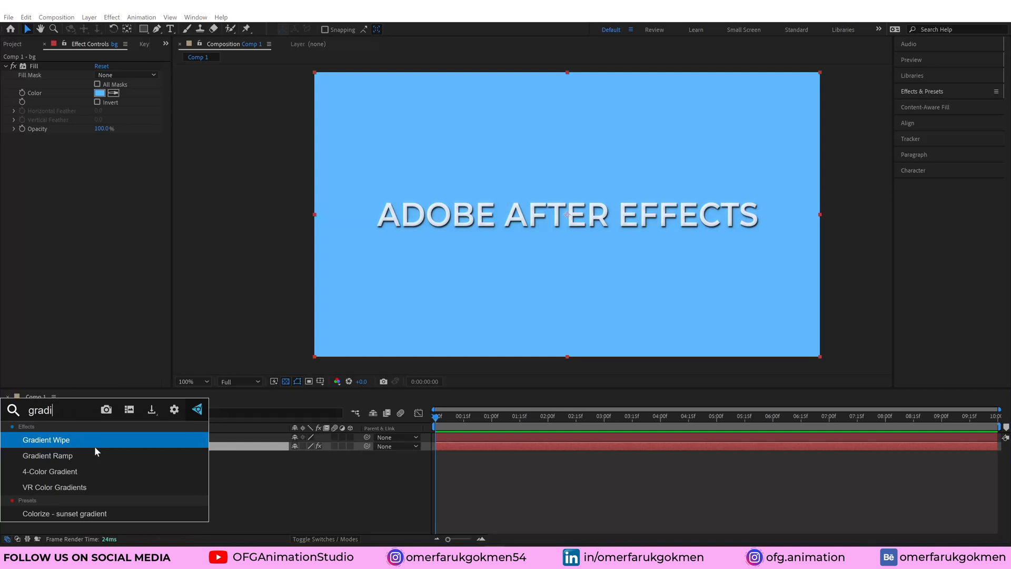
{"action": "left_click", "coordinate": [96, 455]}
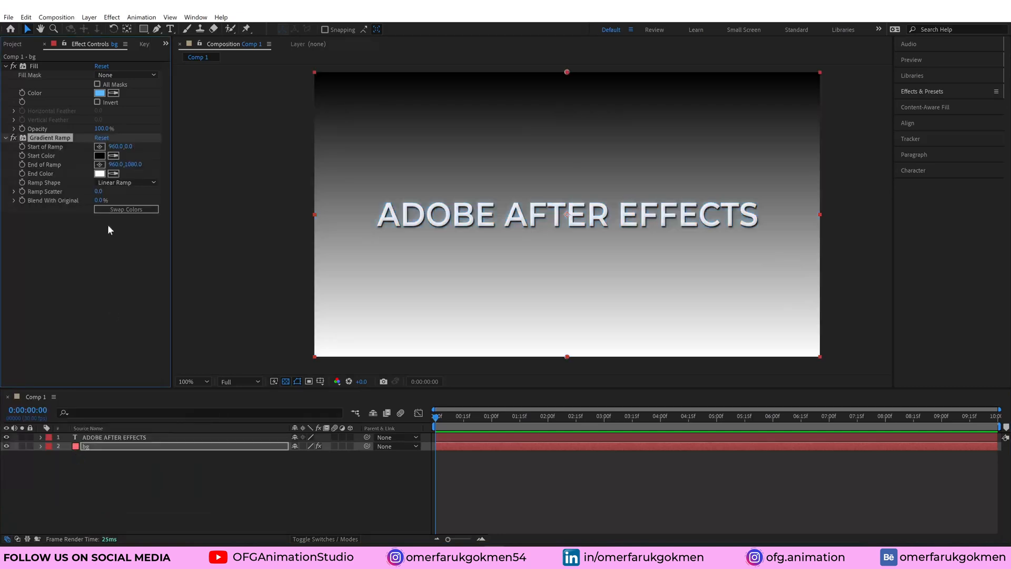
Copy the Fill color 5FB8FC into the Gradient Ramp's Start Color
{"action": "left_click", "coordinate": [100, 95]}
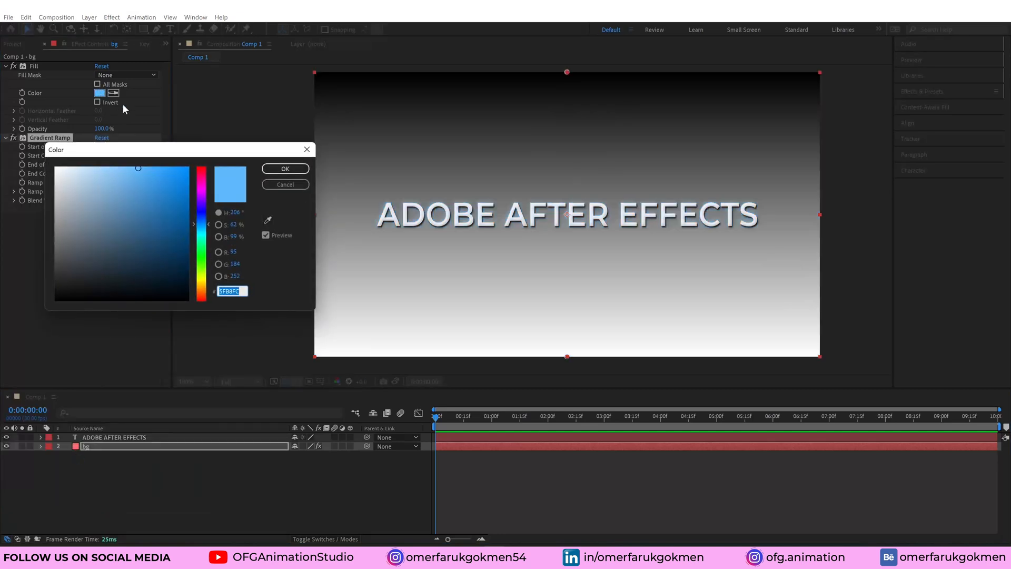
{"action": "key", "text": "Return"}
{"action": "left_click", "coordinate": [101, 156]}
{"action": "key", "text": "ctrl+v"}
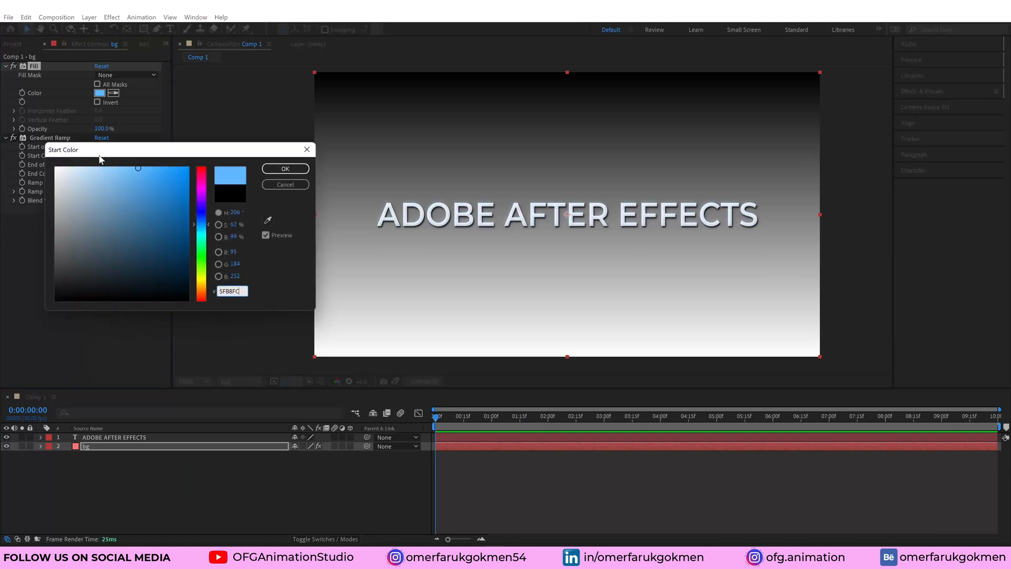
{"action": "left_click", "coordinate": [279, 171]}
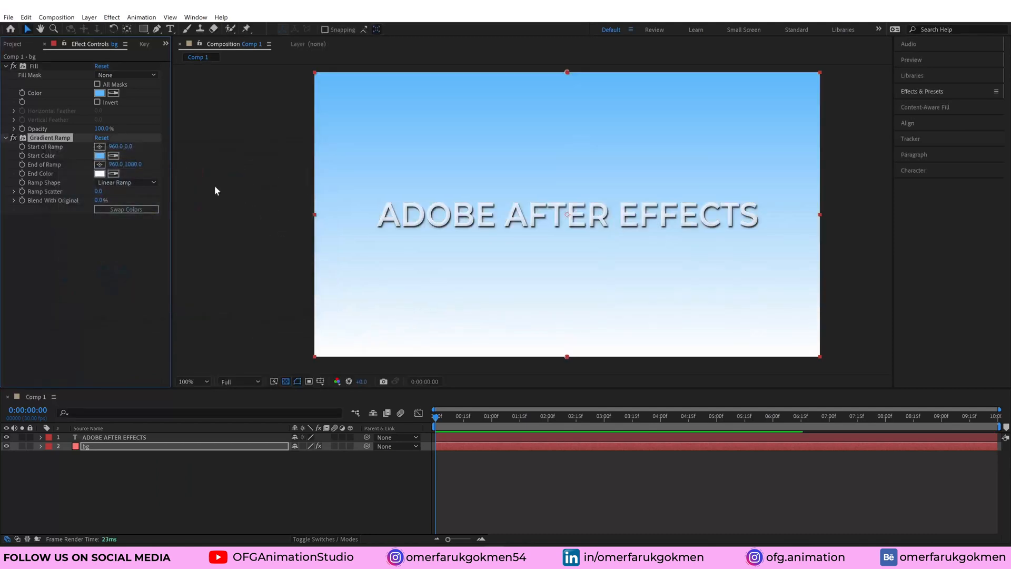
Set the Gradient Ramp's End Color to dark blue 0363AC
{"action": "left_click", "coordinate": [100, 175]}
{"action": "key", "text": "ctrl+v"}
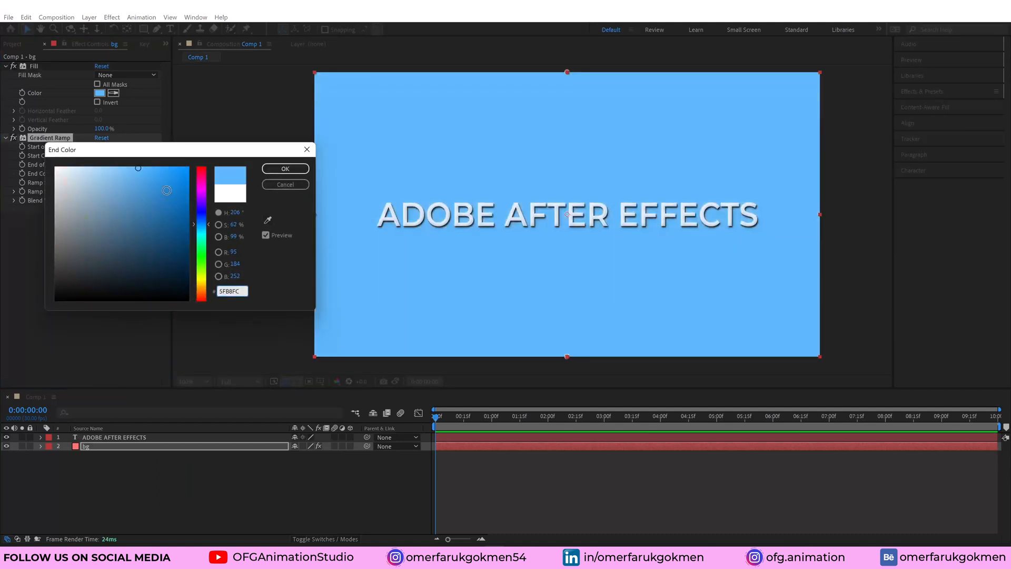
{"action": "left_click", "coordinate": [177, 184]}
{"action": "left_click_drag", "start_coordinate": [180, 192], "coordinate": [185, 209]}
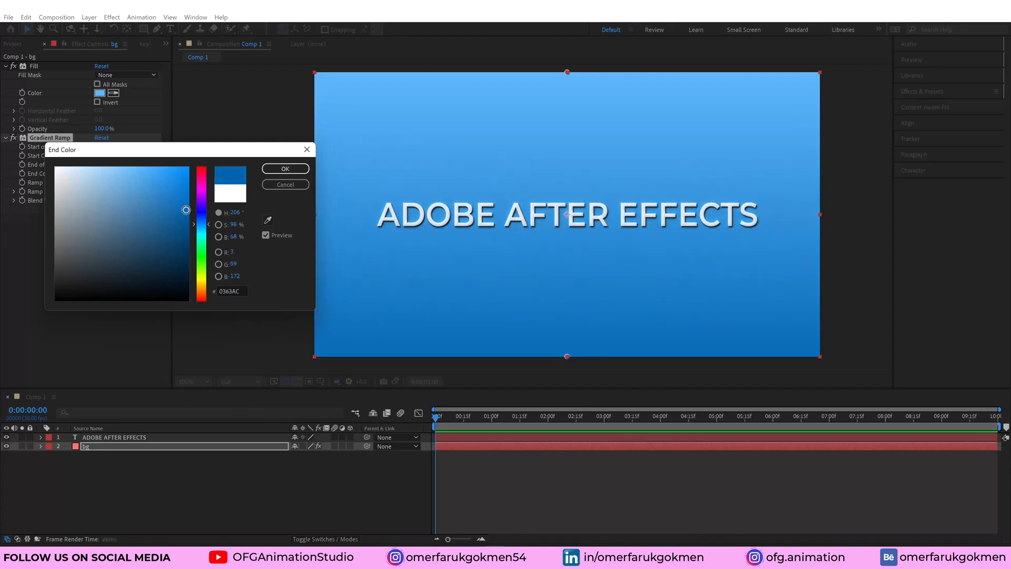
{"action": "left_click", "coordinate": [285, 168]}
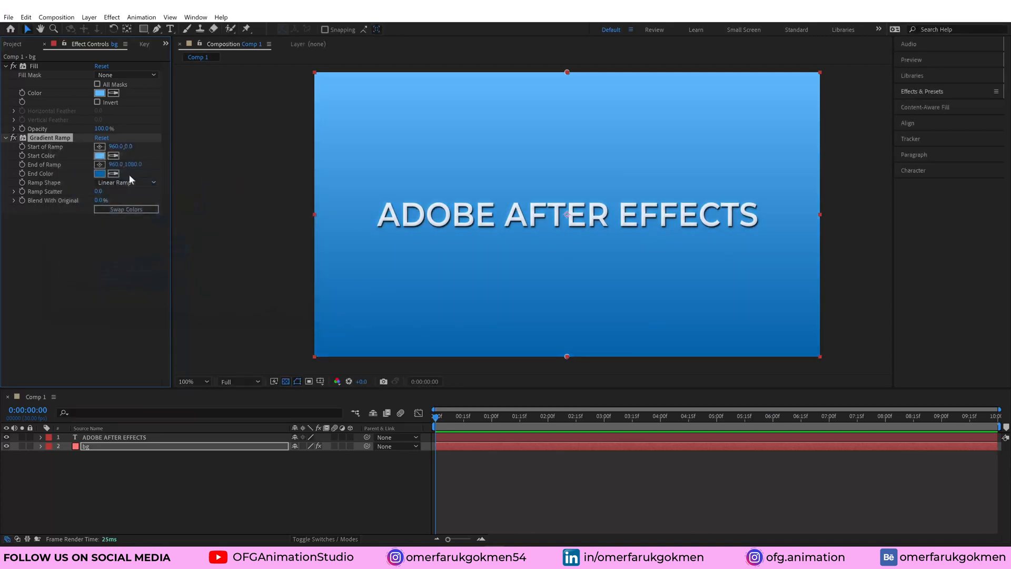
Place the ramp's start point at about 949, 26 and its end point at about 965, 1078
{"action": "left_click", "coordinate": [100, 147]}
{"action": "left_click", "coordinate": [566, 184]}
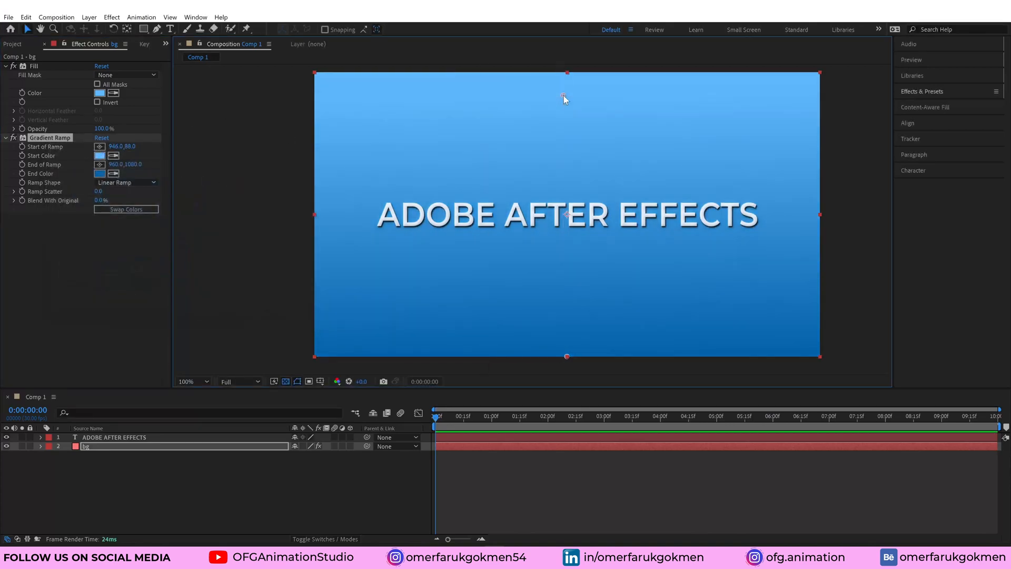
{"action": "left_click_drag", "start_coordinate": [568, 196], "coordinate": [564, 80]}
{"action": "left_click", "coordinate": [100, 164]}
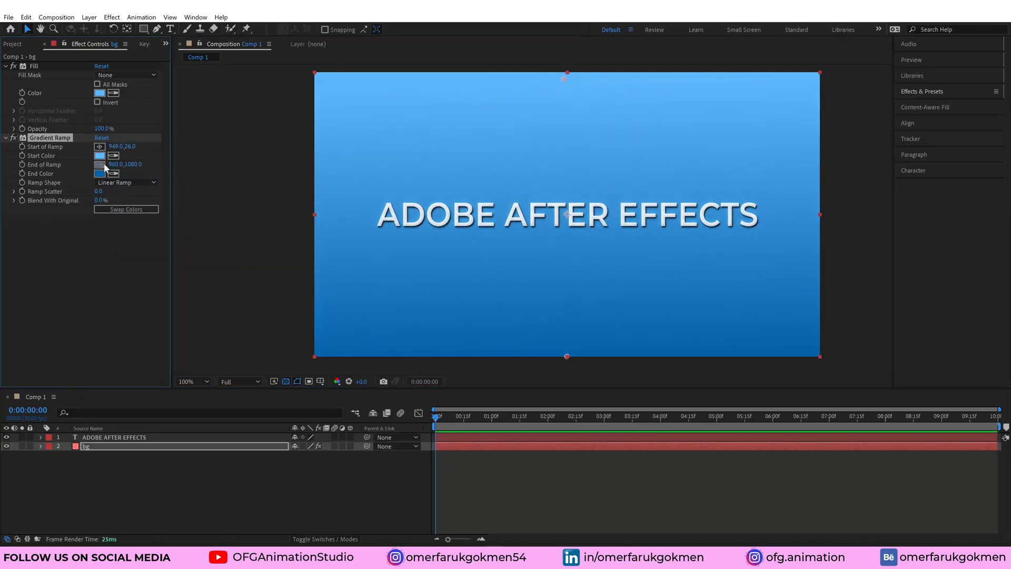
{"action": "left_click", "coordinate": [561, 246]}
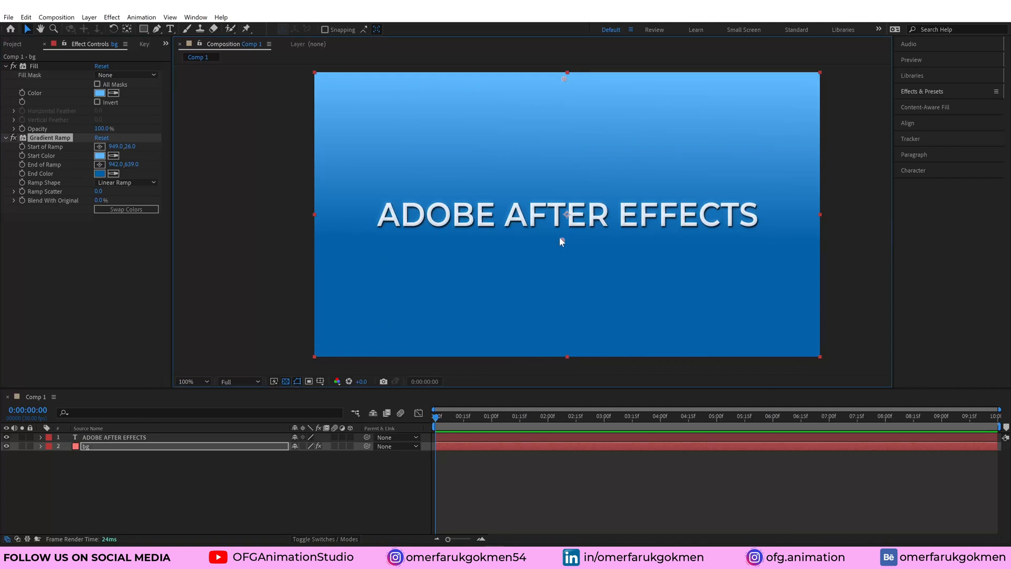
{"action": "left_click_drag", "start_coordinate": [561, 243], "coordinate": [568, 352]}
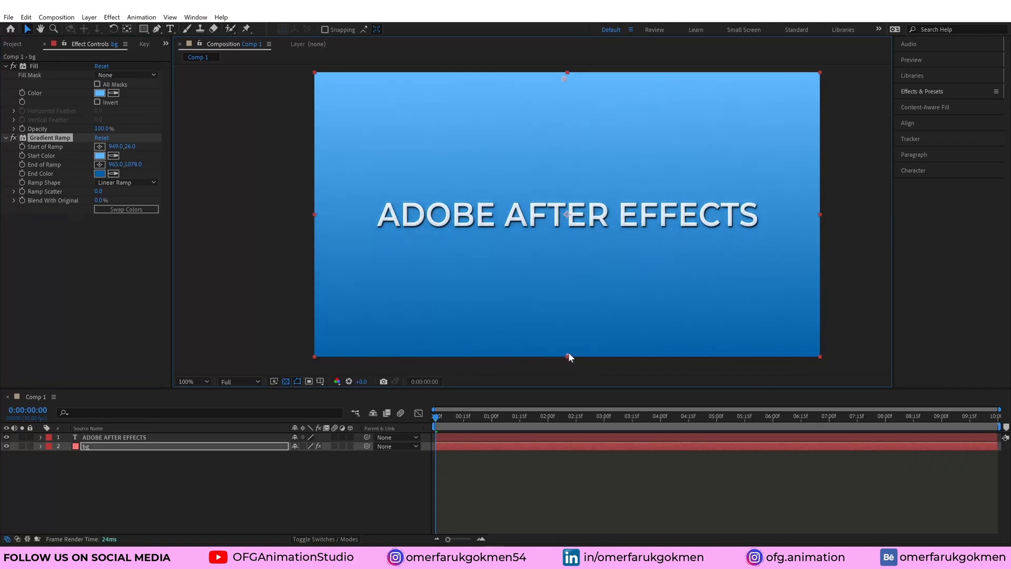
Change the ramp shape to Radial Ramp and move its start to about 942, -76 and its end to about 979, 1218
{"action": "left_click", "coordinate": [126, 183]}
{"action": "left_click", "coordinate": [118, 206]}
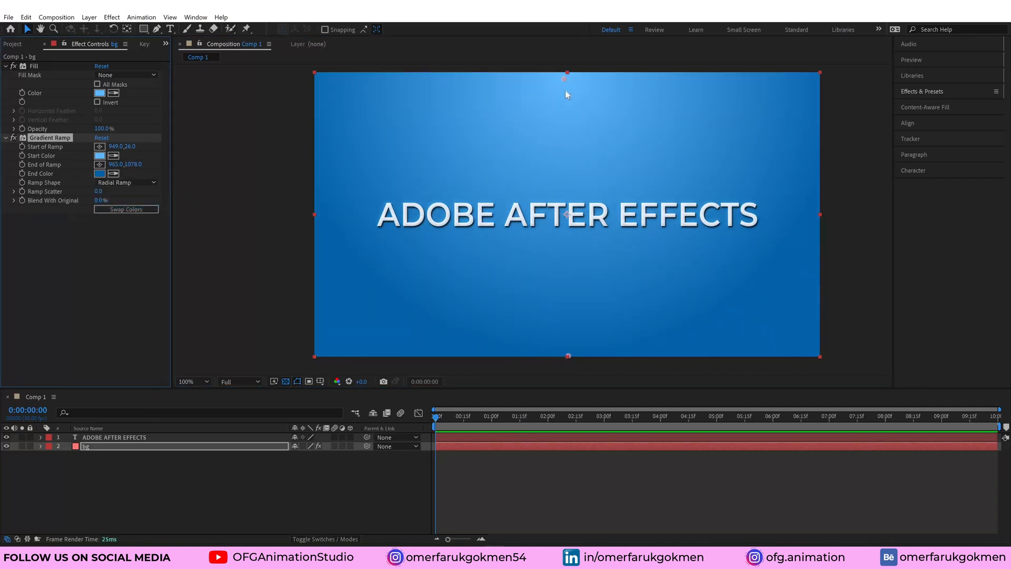
{"action": "left_click_drag", "start_coordinate": [566, 76], "coordinate": [564, 52]}
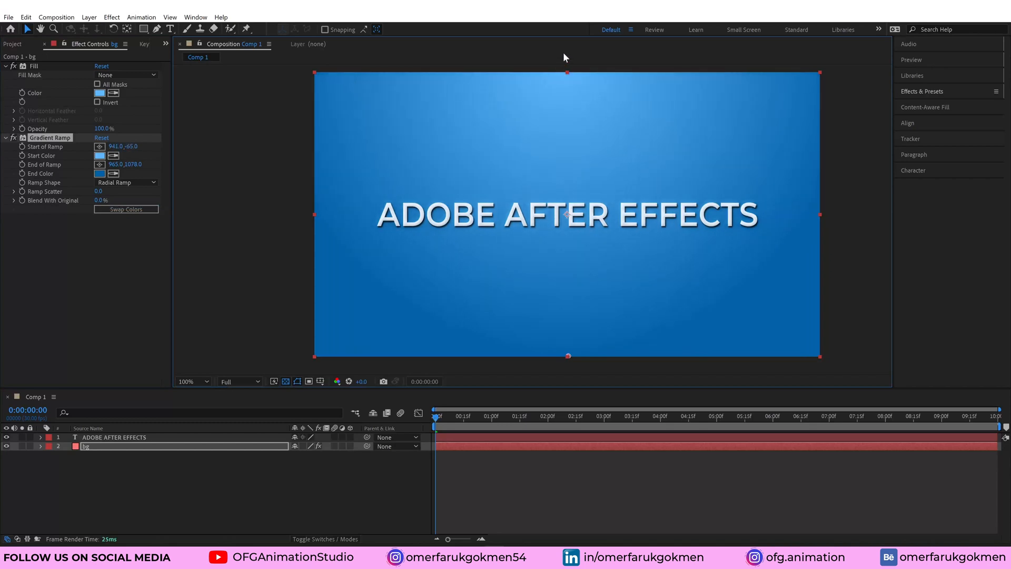
{"action": "mouse_move", "coordinate": [569, 357]}
{"action": "left_mouse_down"}
{"action": "mouse_move", "coordinate": [569, 274]}
{"action": "mouse_move", "coordinate": [572, 362]}
{"action": "left_mouse_up"}
{"action": "scroll", "coordinate": [572, 294], "scroll_direction": "down", "scroll_amount": 1}
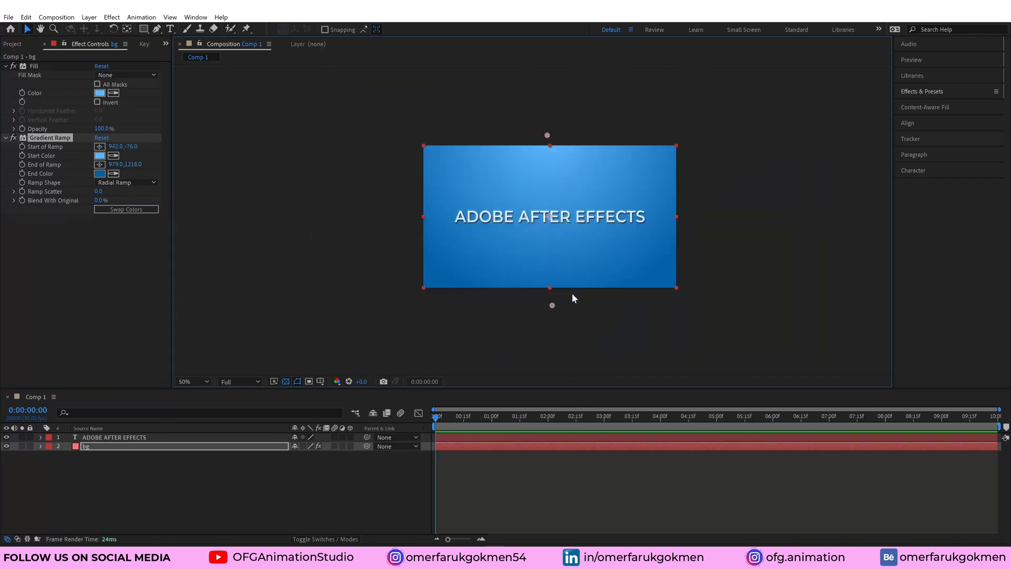
{"action": "scroll", "coordinate": [572, 294], "scroll_direction": "up", "scroll_amount": 1}
Make the ADOBE AFTER EFFECTS text layer 3D and set its Z position to -3000
{"action": "left_click", "coordinate": [124, 437]}
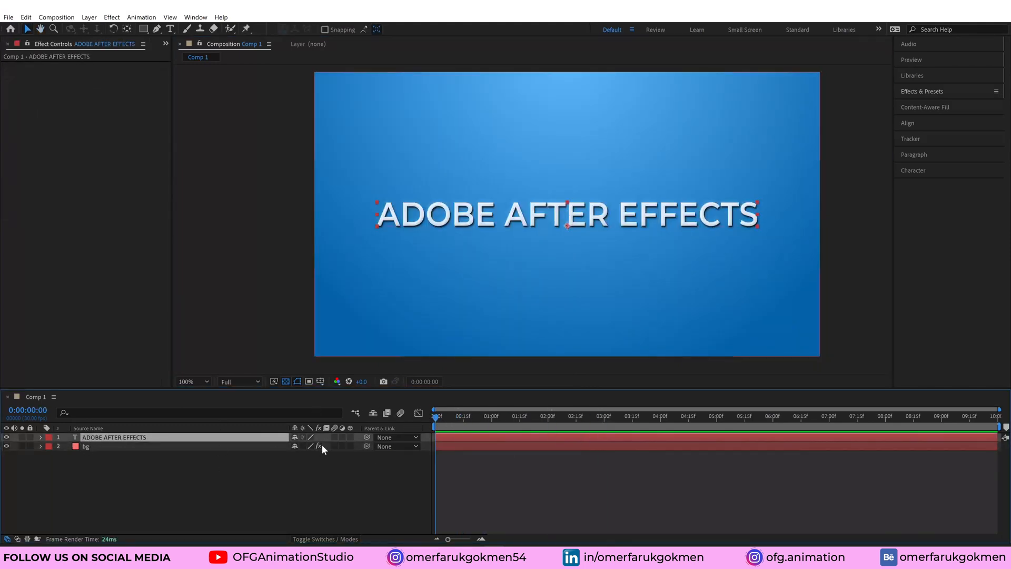
{"action": "left_click", "coordinate": [350, 437]}
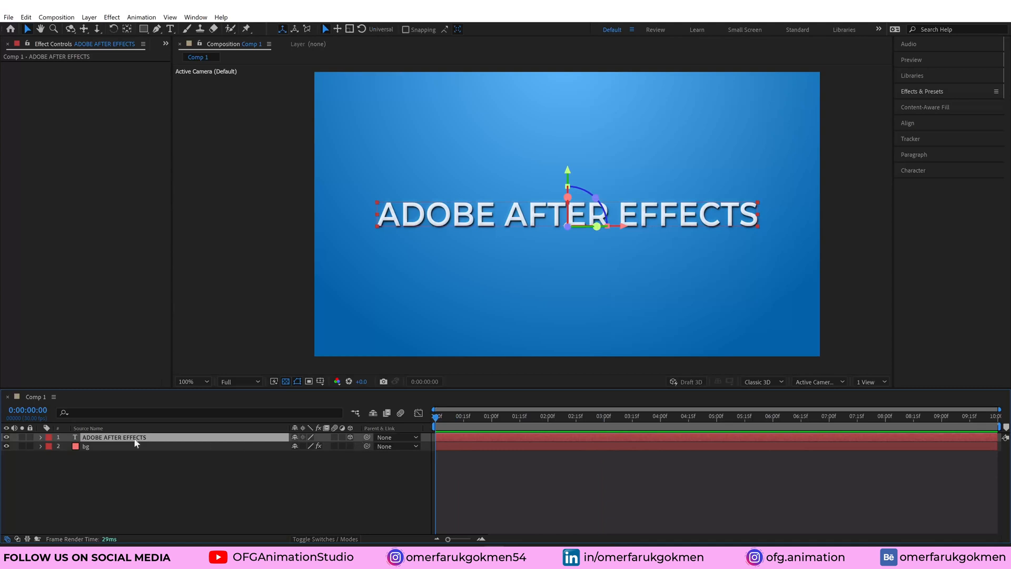
{"action": "key", "text": "p"}
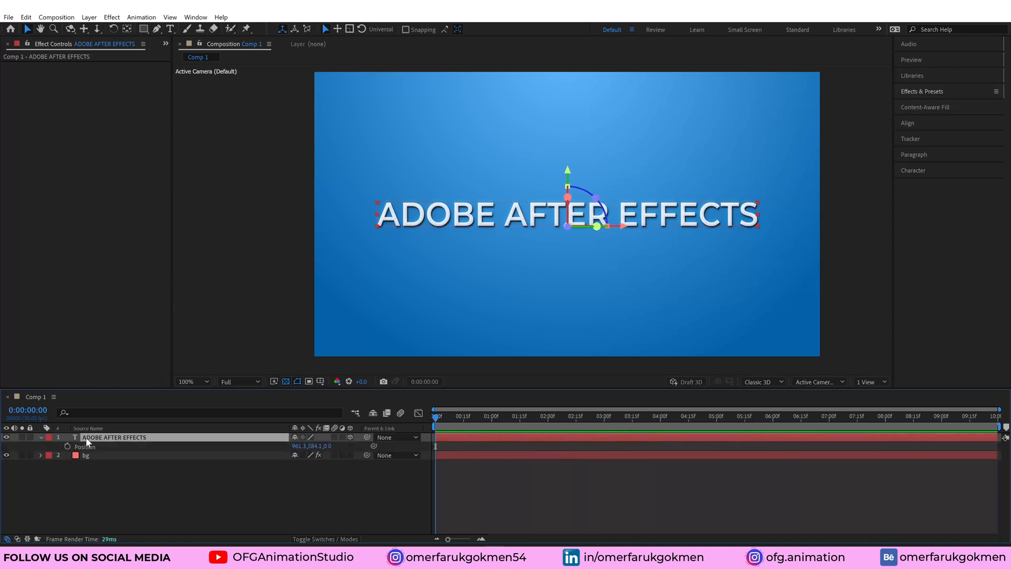
{"action": "left_click_drag", "start_coordinate": [327, 447], "coordinate": [238, 445]}
{"action": "left_click_drag", "start_coordinate": [335, 446], "coordinate": [215, 448]}
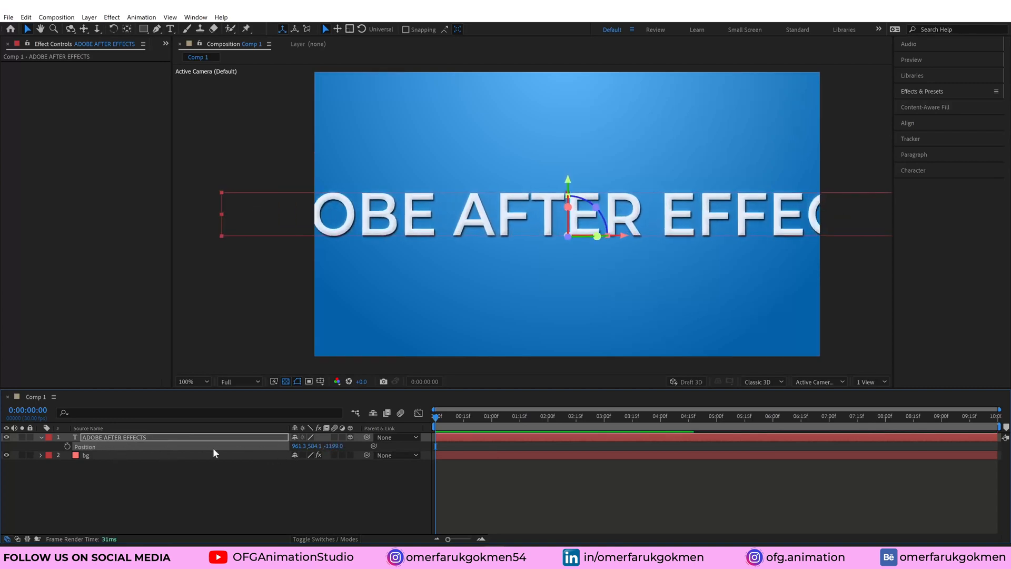
{"action": "left_click_drag", "start_coordinate": [337, 447], "coordinate": [137, 447]}
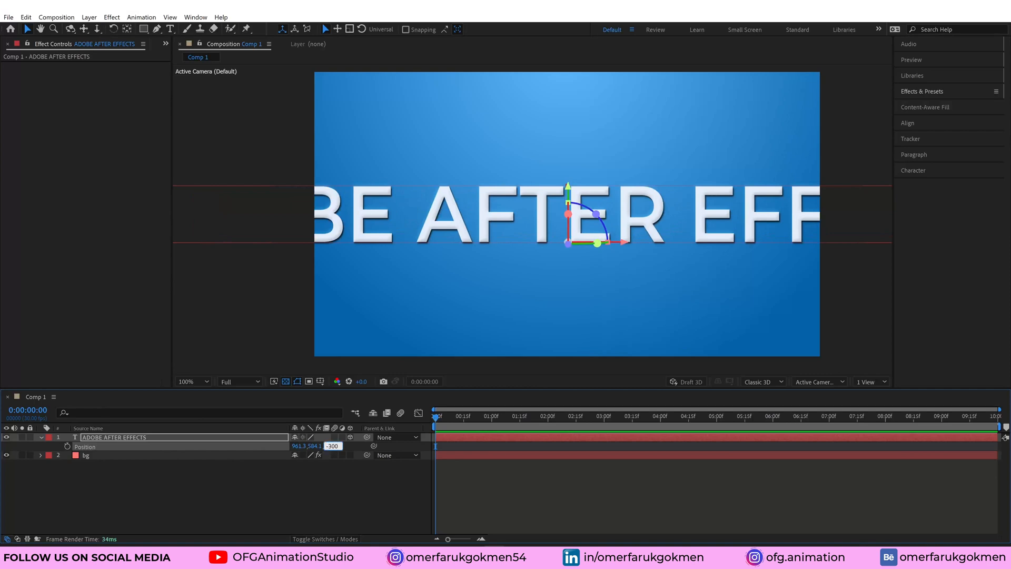
{"action": "type", "text": "0"}
{"action": "key", "text": "Return"}
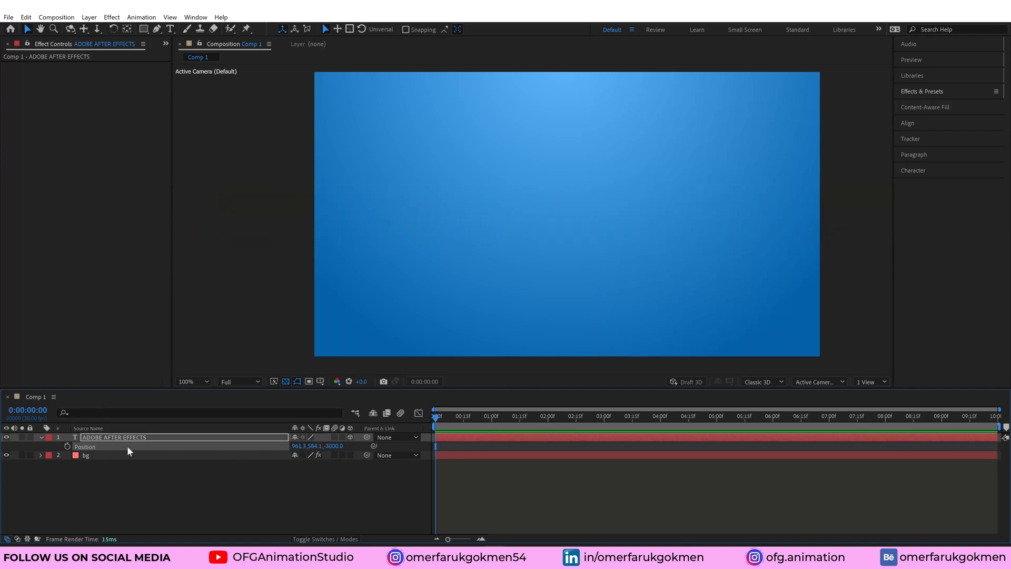
Keyframe the text's Position from the start of the composition to a Z value of 0 at 2 seconds, and preview it
{"action": "left_click", "coordinate": [68, 447]}
{"action": "left_click_drag", "start_coordinate": [444, 422], "coordinate": [548, 421]}
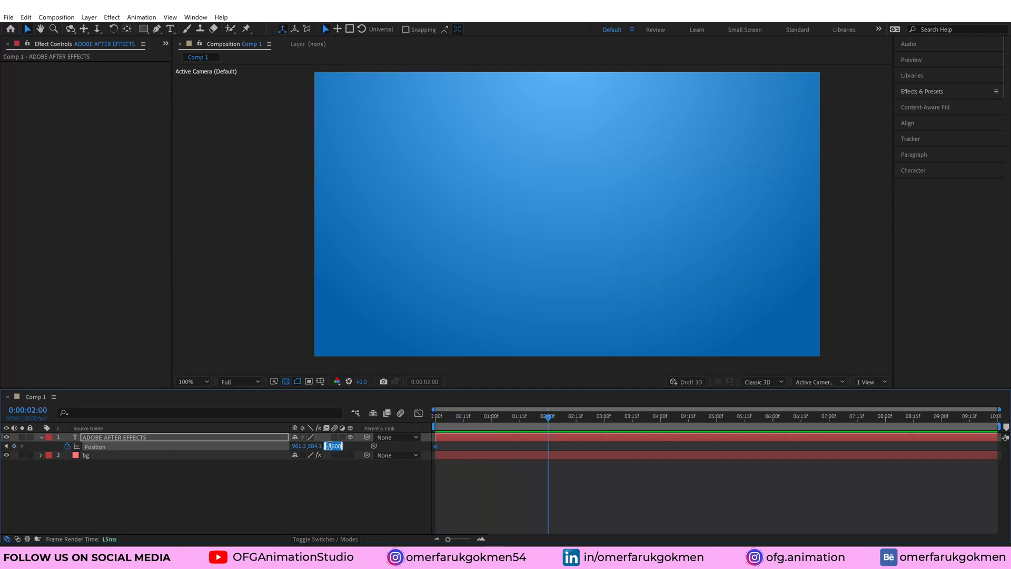
{"action": "type", "text": "0"}
{"action": "key", "text": "Return"}
{"action": "key", "text": "space"}
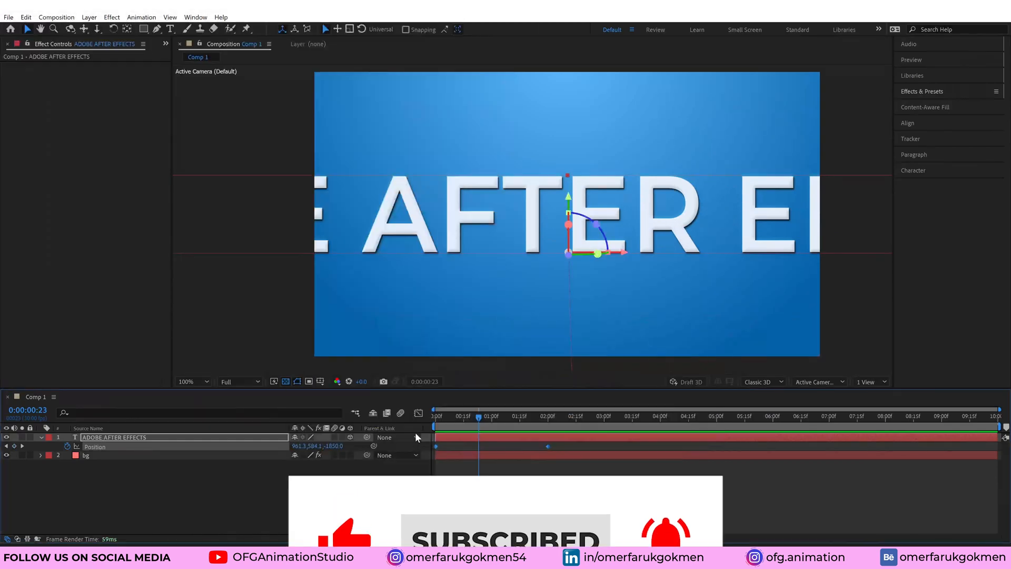
Apply Easy Ease to both Position keyframes of the text and preview the animation from the start
{"action": "key", "text": "F9"}
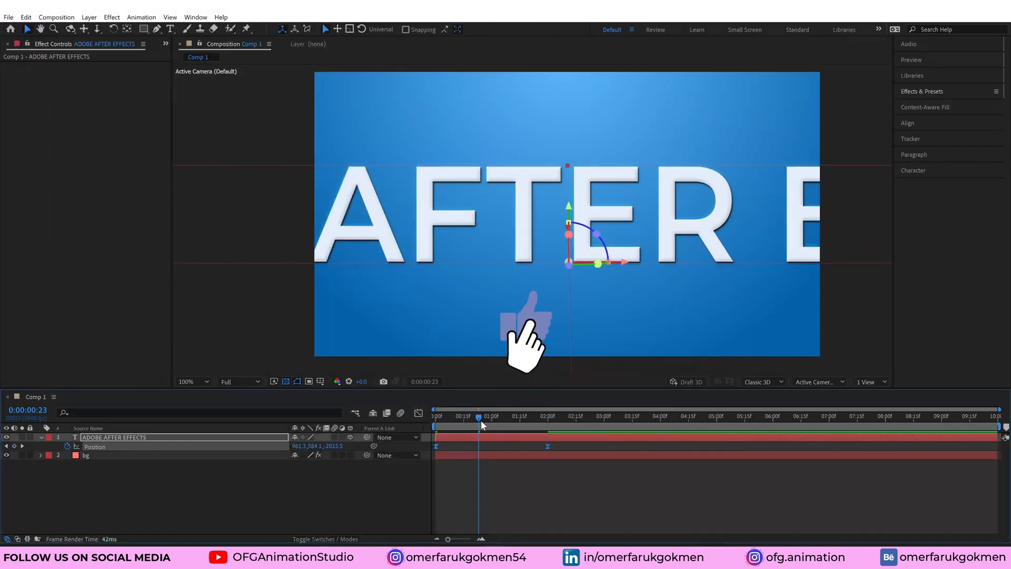
{"action": "left_click_drag", "start_coordinate": [480, 418], "coordinate": [408, 427]}
{"action": "key", "text": "space"}
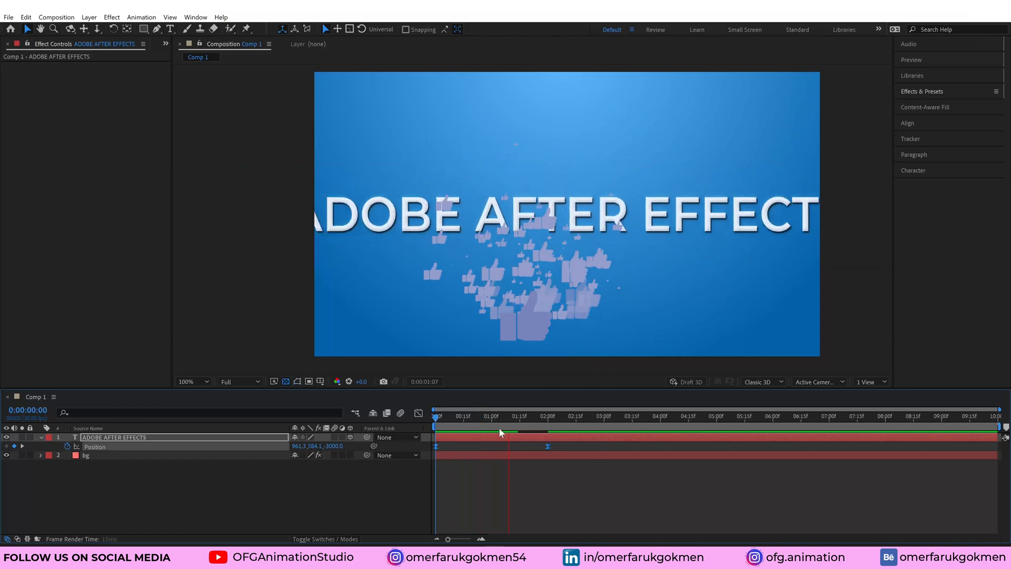
{"action": "key", "text": "space"}
Reshape the text's Position speed graph: extend the last keyframe's handle about halfway back and set the first keyframe's influence to about 13%
{"action": "left_click", "coordinate": [419, 413]}
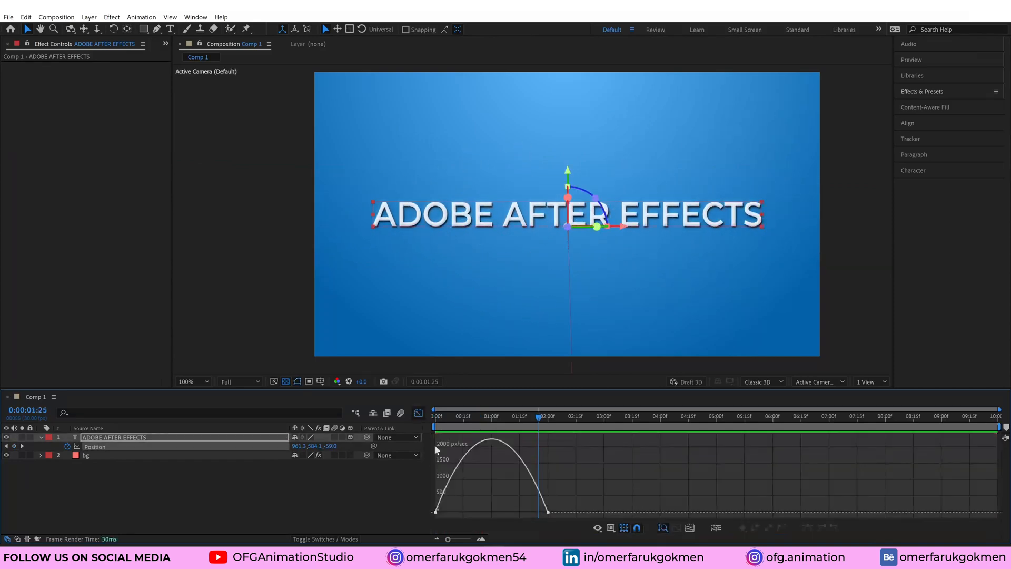
{"action": "left_click", "coordinate": [457, 539]}
{"action": "left_click", "coordinate": [597, 512]}
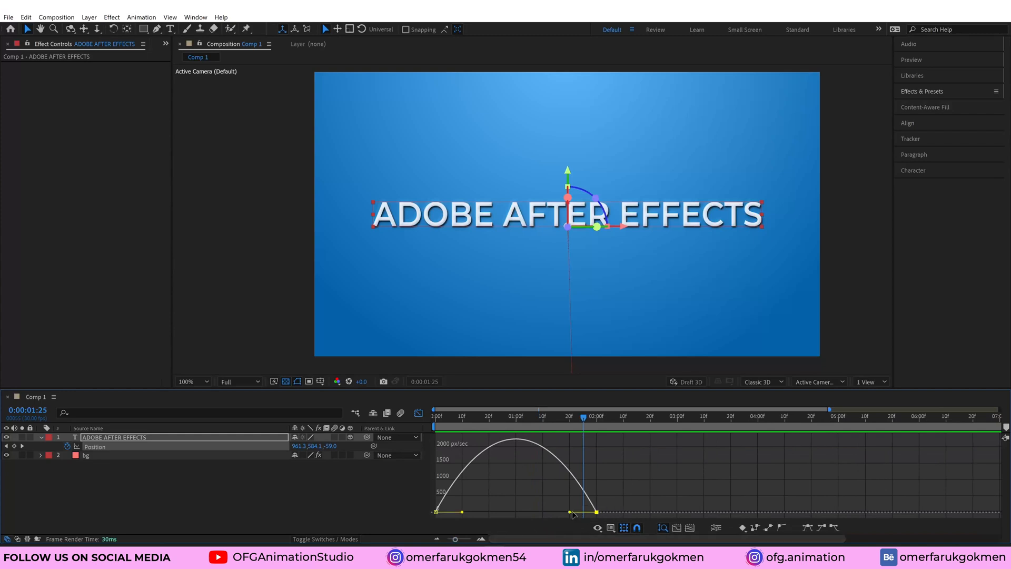
{"action": "left_click_drag", "start_coordinate": [569, 512], "coordinate": [533, 513]}
{"action": "left_click_drag", "start_coordinate": [516, 510], "coordinate": [445, 511]}
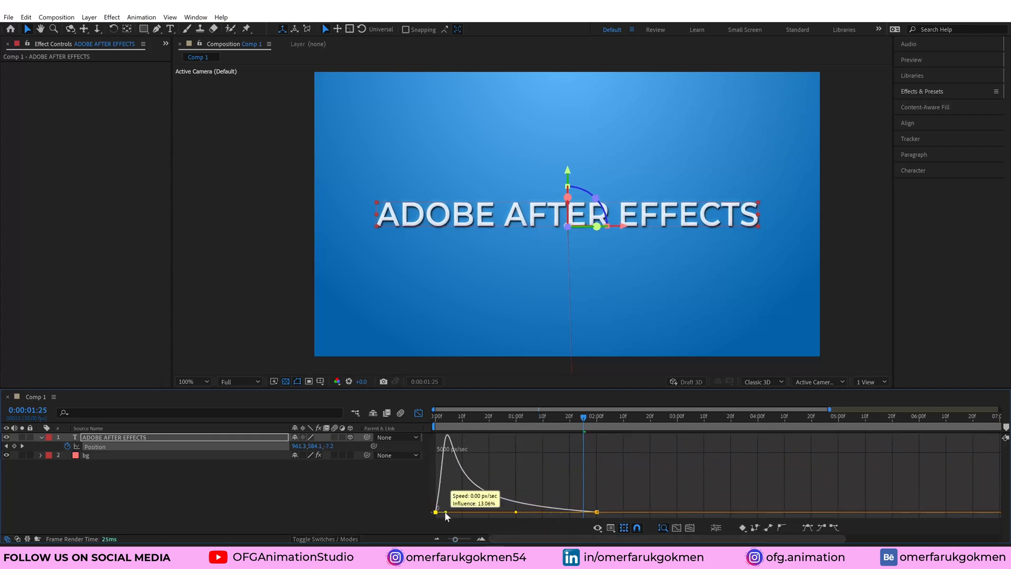
Preview the text animation from the start of the composition with the reshaped speed curve
{"action": "left_click", "coordinate": [467, 417]}
{"action": "key", "text": "space"}
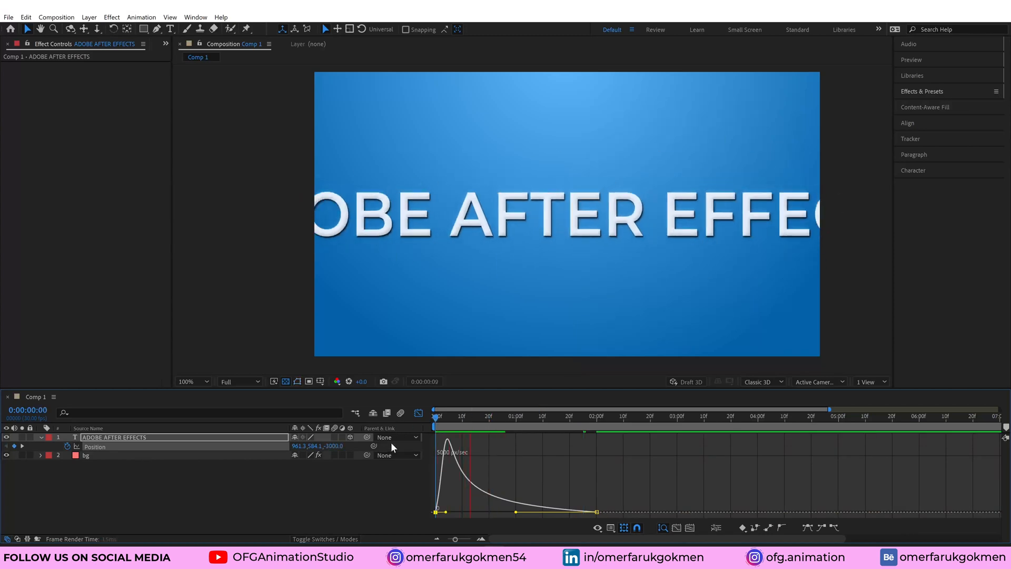
{"action": "key", "text": "space"}
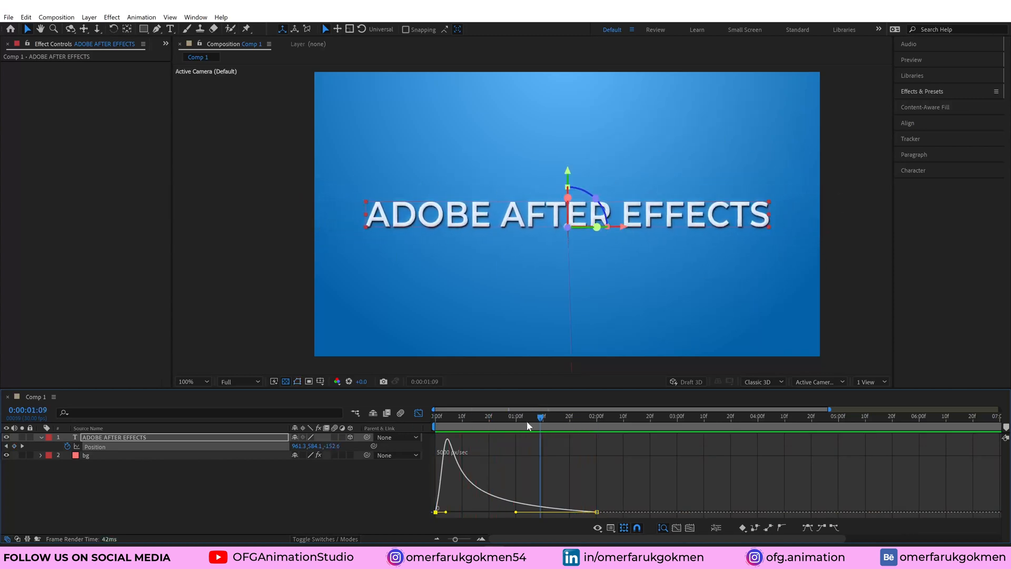
{"action": "key", "text": "space"}
Close the speed graph and collapse the ADOBE AFTER EFFECTS layer's properties
{"action": "left_click", "coordinate": [248, 412]}
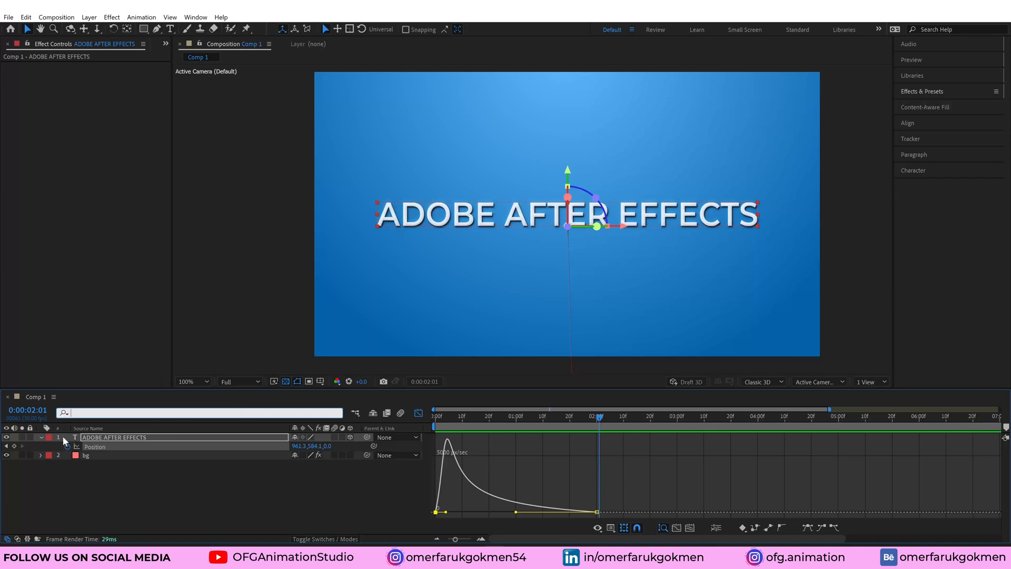
{"action": "left_click", "coordinate": [419, 413]}
{"action": "left_click", "coordinate": [277, 468]}
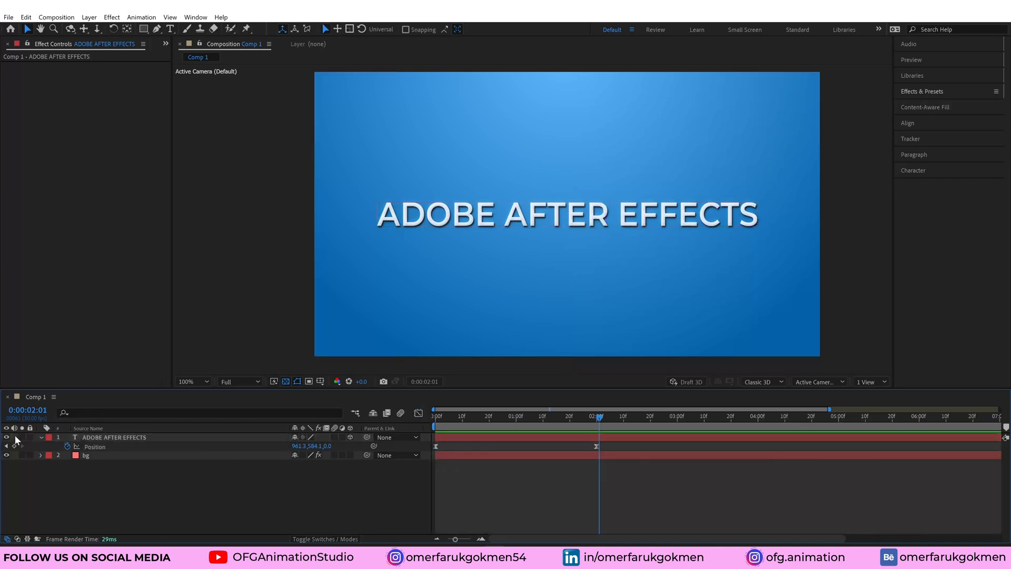
{"action": "left_click", "coordinate": [40, 438]}
Add a new adjustment layer and place it between the ADOBE AFTER EFFECTS text and the bg layer
{"action": "left_click", "coordinate": [90, 446]}
{"action": "right_click", "coordinate": [140, 477]}
{"action": "mouse_move", "coordinate": [199, 353]}
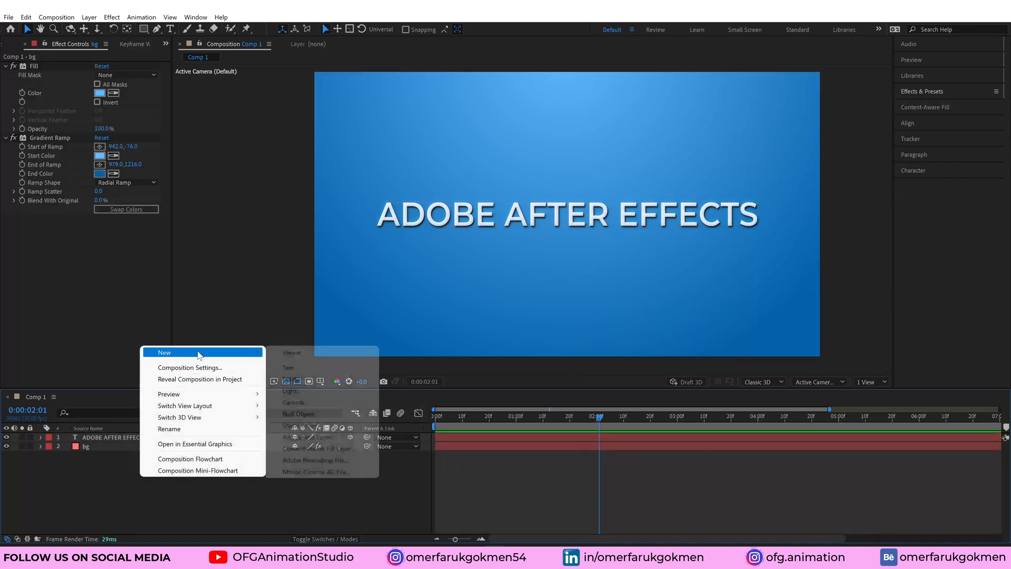
{"action": "left_click", "coordinate": [314, 437]}
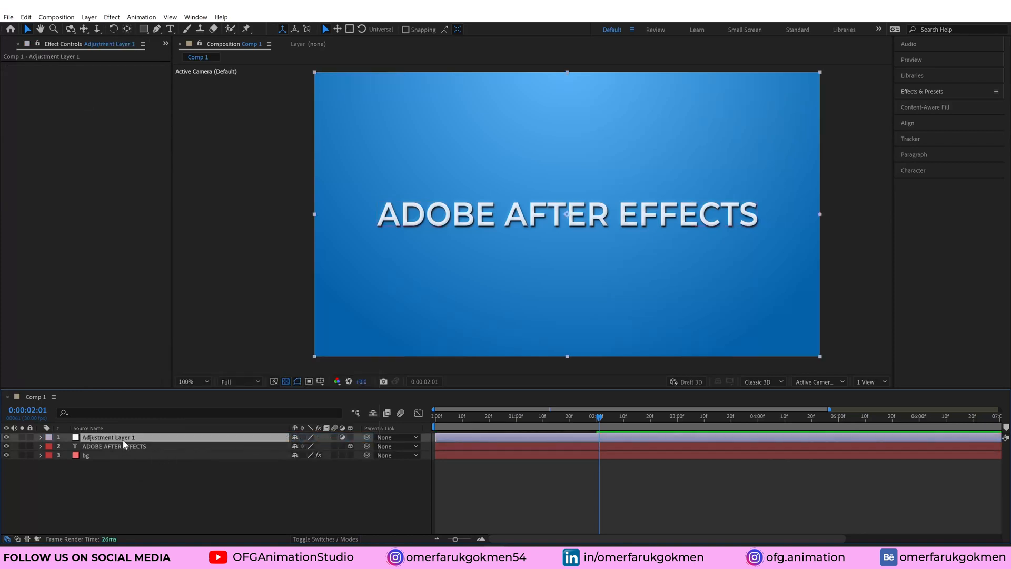
{"action": "left_click_drag", "start_coordinate": [127, 441], "coordinate": [124, 450]}
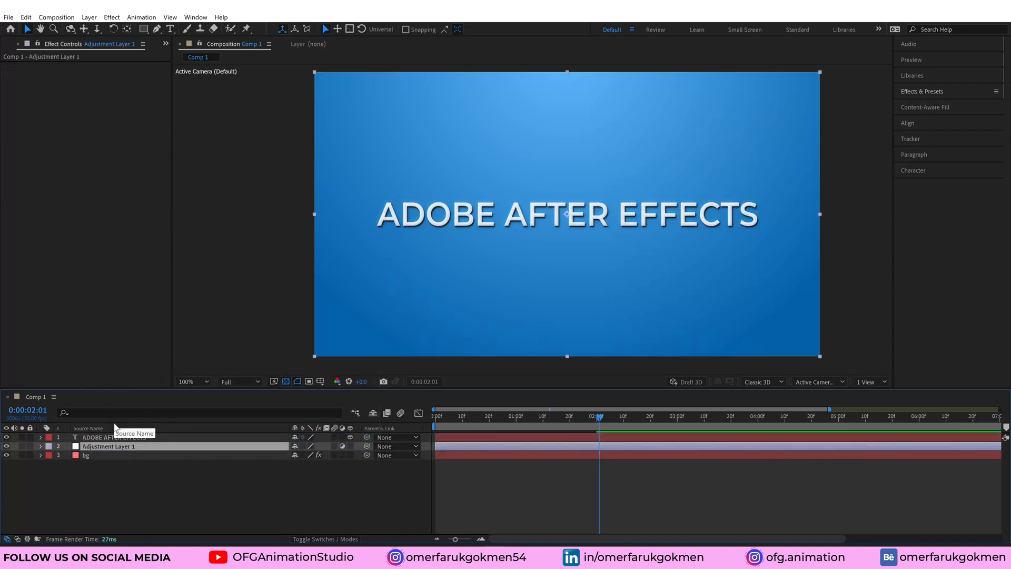
Apply the Noise effect to the adjustment layer, set Amount of Noise to 8%, and turn off Use Color Noise
{"action": "key", "text": "ctrl+space"}
{"action": "type", "text": "noise"}
{"action": "key", "text": "Return"}
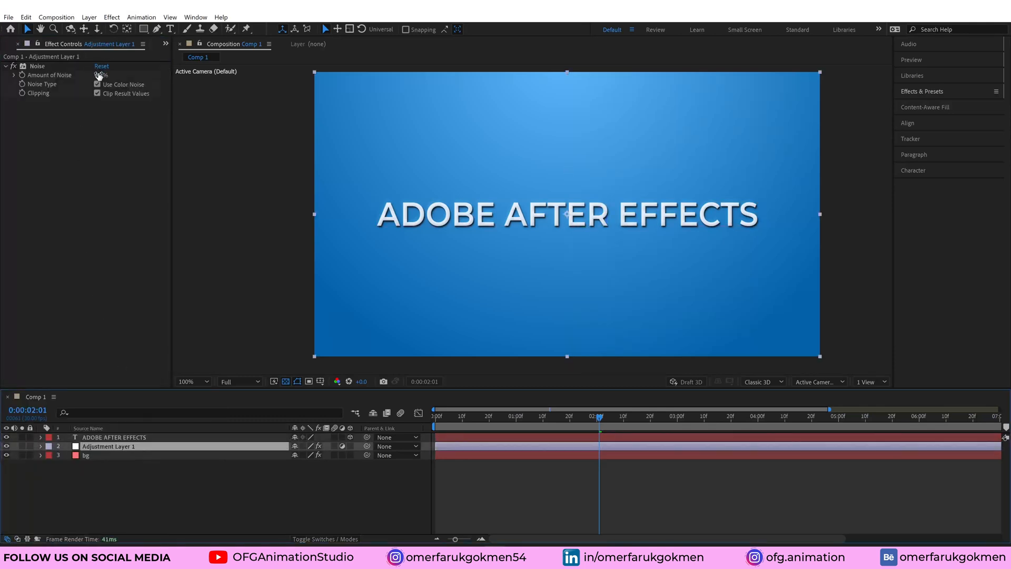
{"action": "left_click", "coordinate": [99, 75]}
{"action": "type", "text": "8"}
{"action": "key", "text": "Return"}
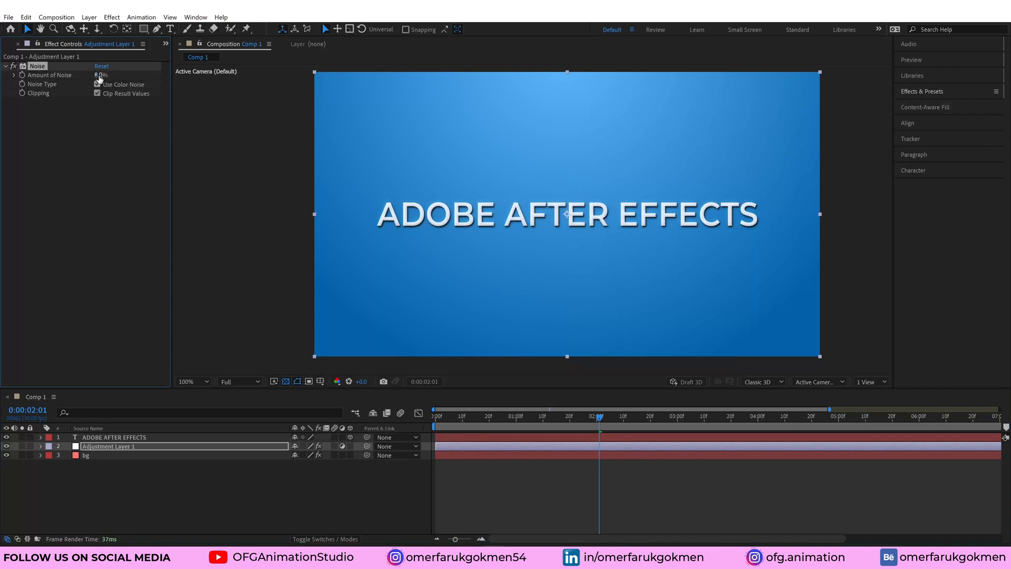
{"action": "left_click", "coordinate": [98, 85]}
Preview the noise on the background up close and return to the start of the composition
{"action": "mouse_move", "coordinate": [589, 418]}
{"action": "left_mouse_down"}
{"action": "mouse_move", "coordinate": [432, 416]}
{"action": "mouse_move", "coordinate": [589, 419]}
{"action": "left_mouse_up"}
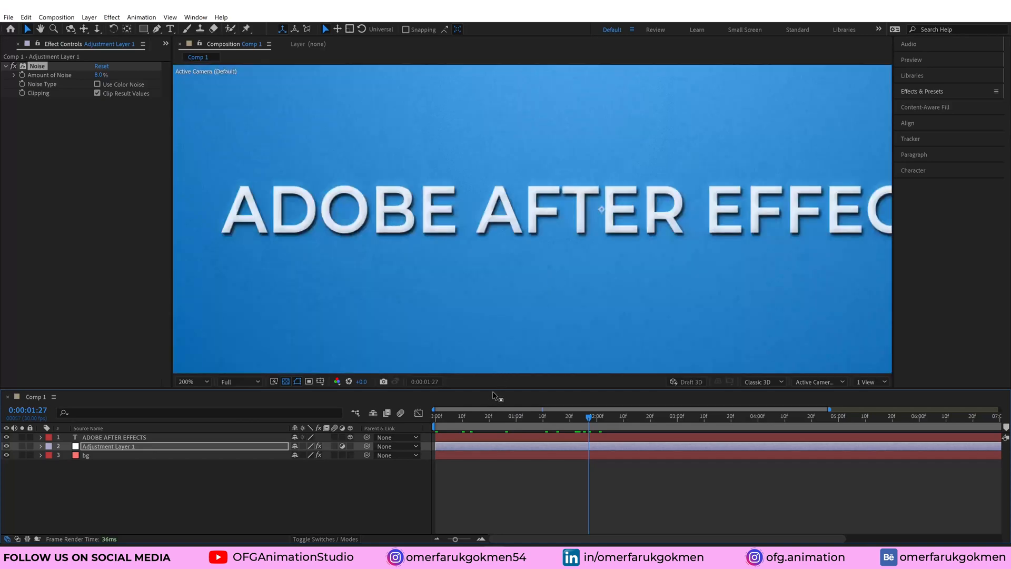
{"action": "left_click_drag", "start_coordinate": [497, 423], "coordinate": [498, 423]}
{"action": "key", "text": "space"}
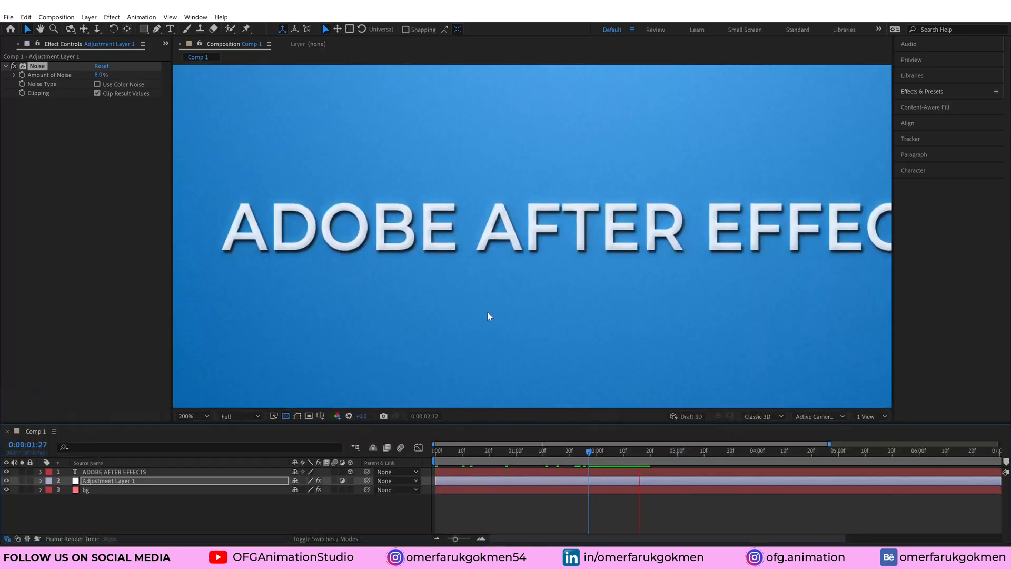
{"action": "left_click_drag", "start_coordinate": [688, 452], "coordinate": [390, 450]}
{"action": "scroll", "coordinate": [494, 265], "scroll_direction": "down", "scroll_amount": 4}
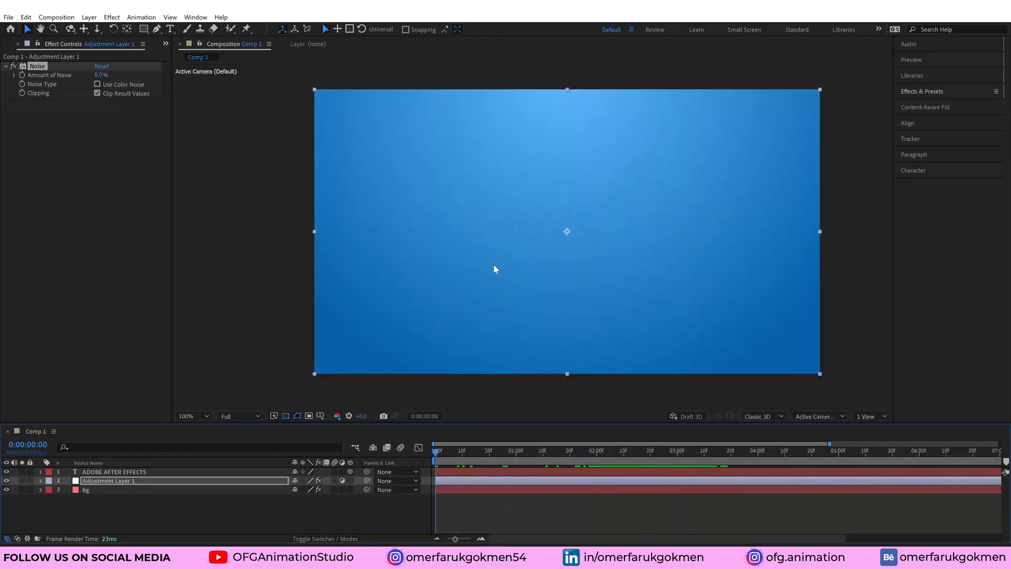